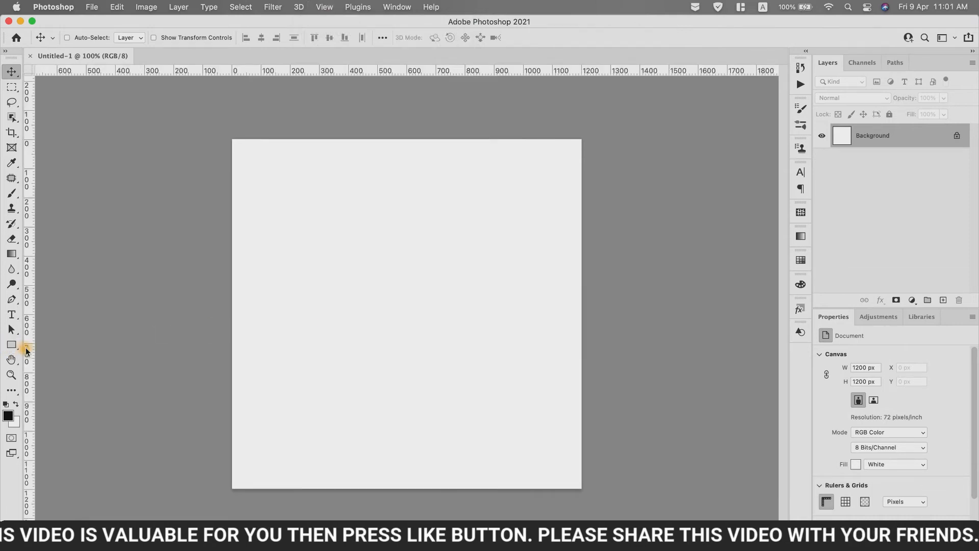
# Add two vertical and two horizontal guides about 65 px inside the canvas edges to mark the margins.
pyautogui.moveTo(29, 350); pyautogui.dragTo(250, 352)
pyautogui.moveTo(31, 345); pyautogui.dragTo(562, 396)
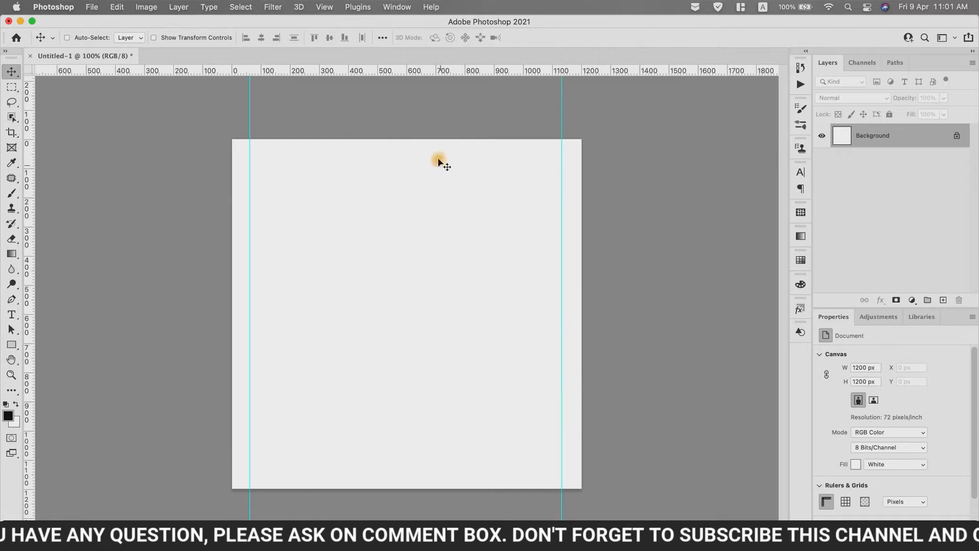
pyautogui.moveTo(416, 71); pyautogui.dragTo(427, 159)
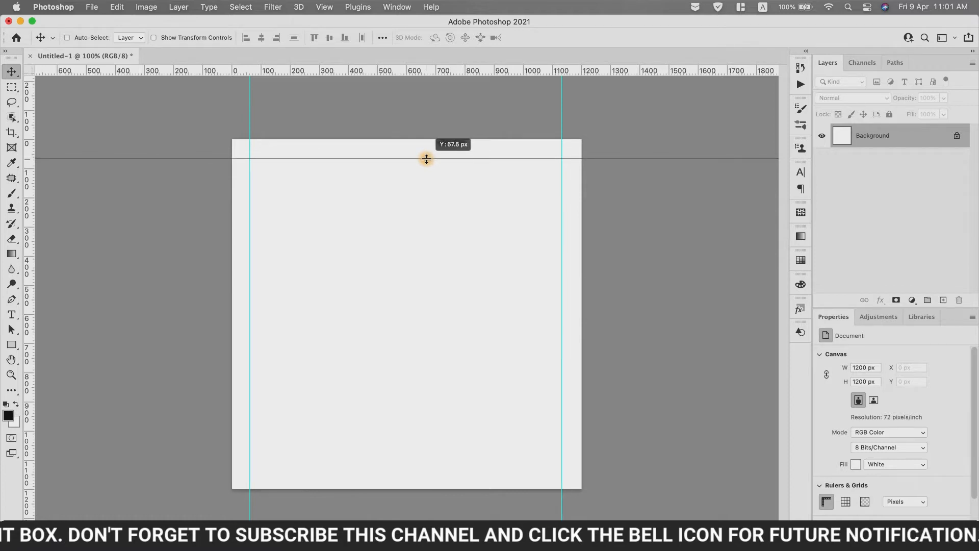
pyautogui.moveTo(431, 159); pyautogui.dragTo(432, 158)
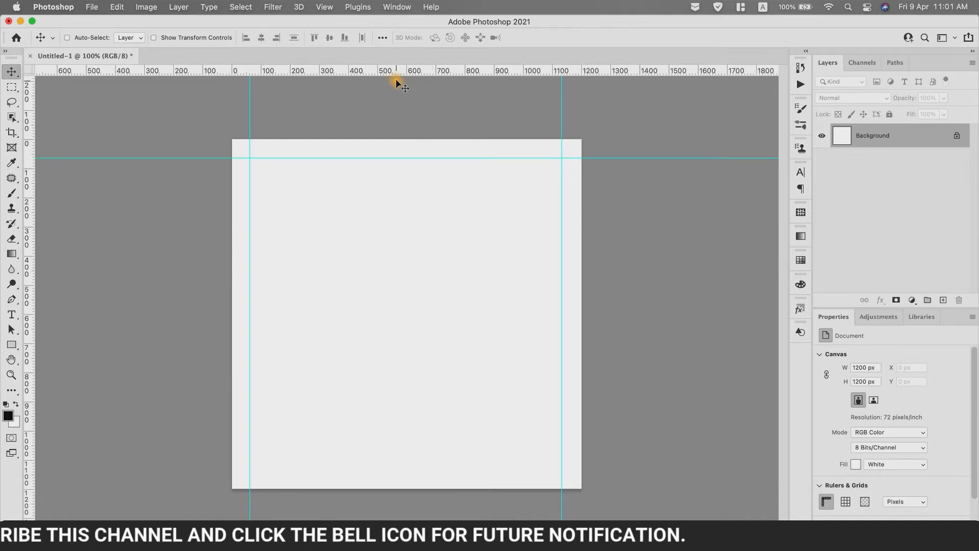
pyautogui.moveTo(392, 76); pyautogui.dragTo(457, 469)
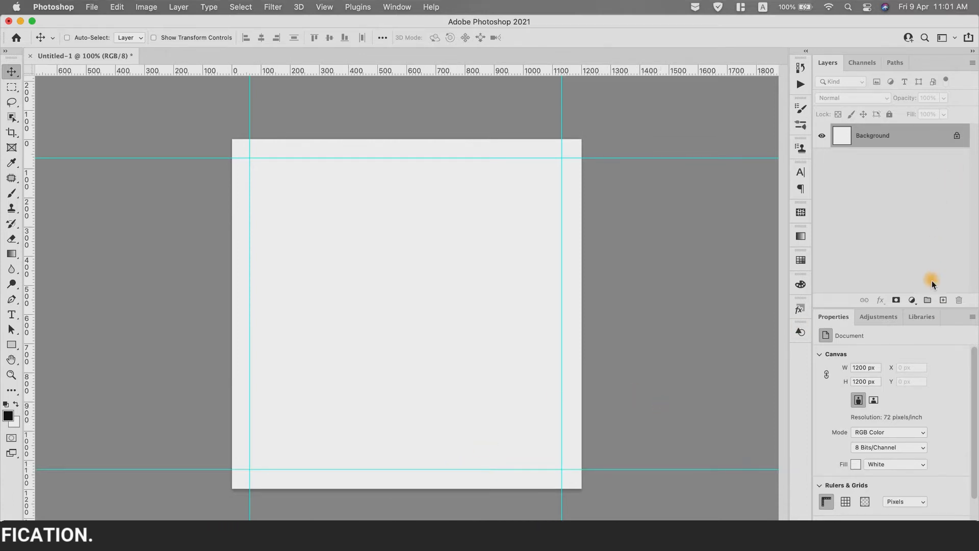
# Add a Solid Color fill layer in orange-red #dc3c10 above the background.
pyautogui.click(912, 300)
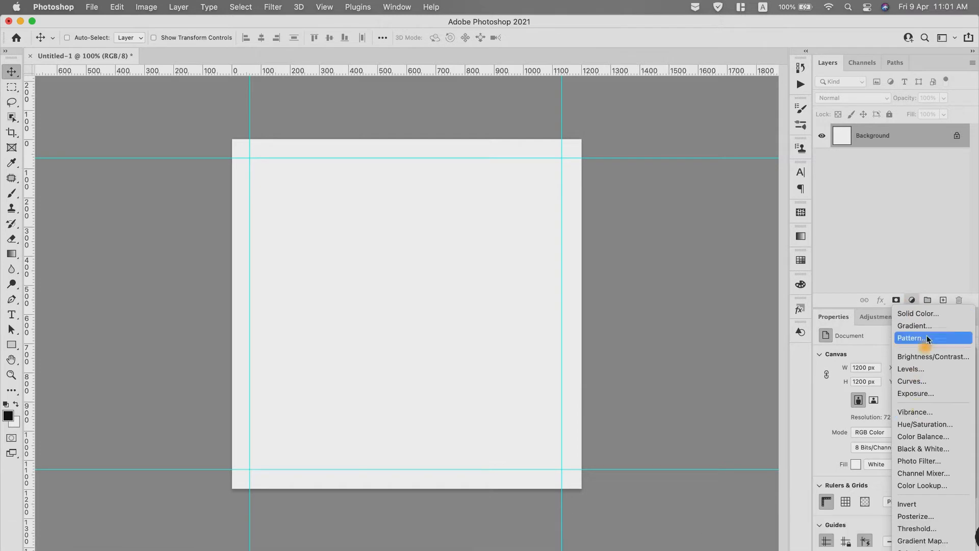
pyautogui.click(931, 318)
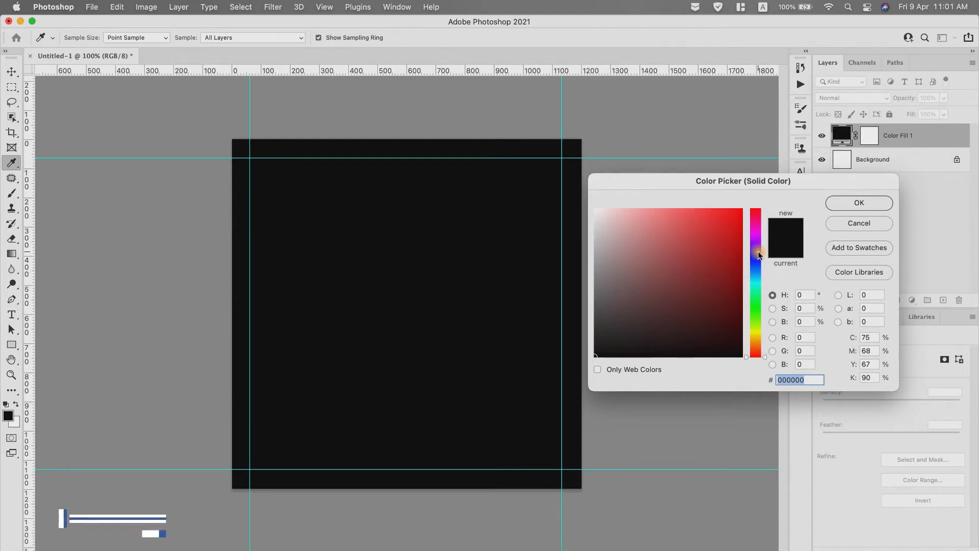
pyautogui.click(757, 350)
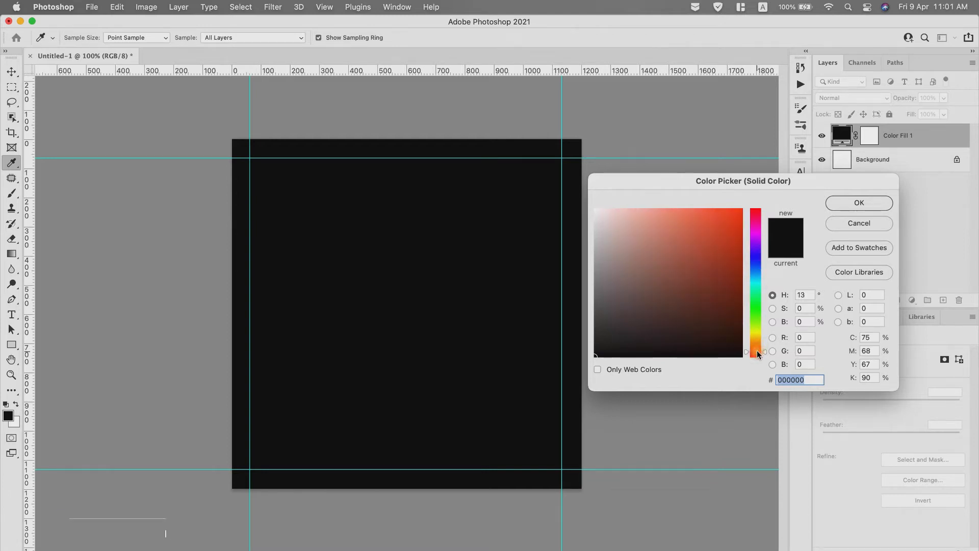
pyautogui.moveTo(714, 239); pyautogui.dragTo(731, 229)
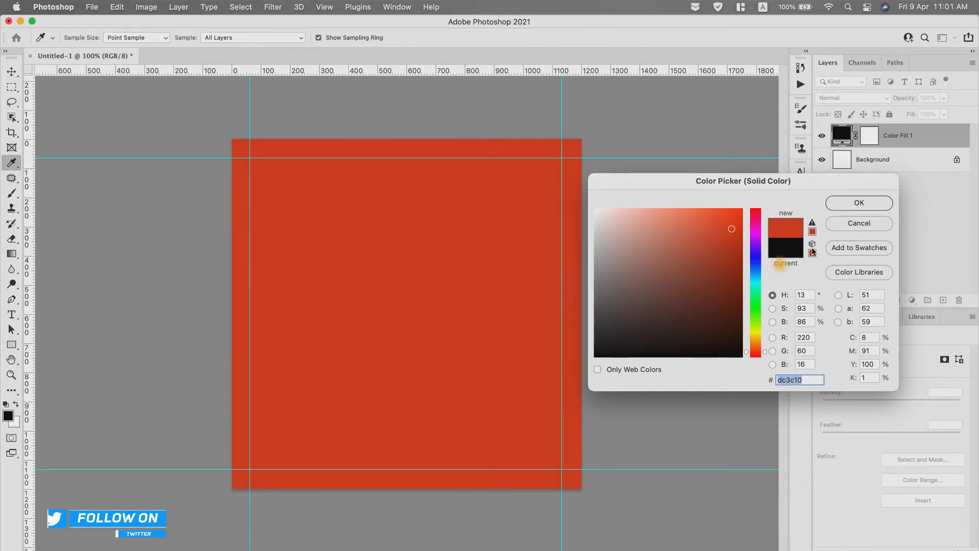
pyautogui.click(868, 204)
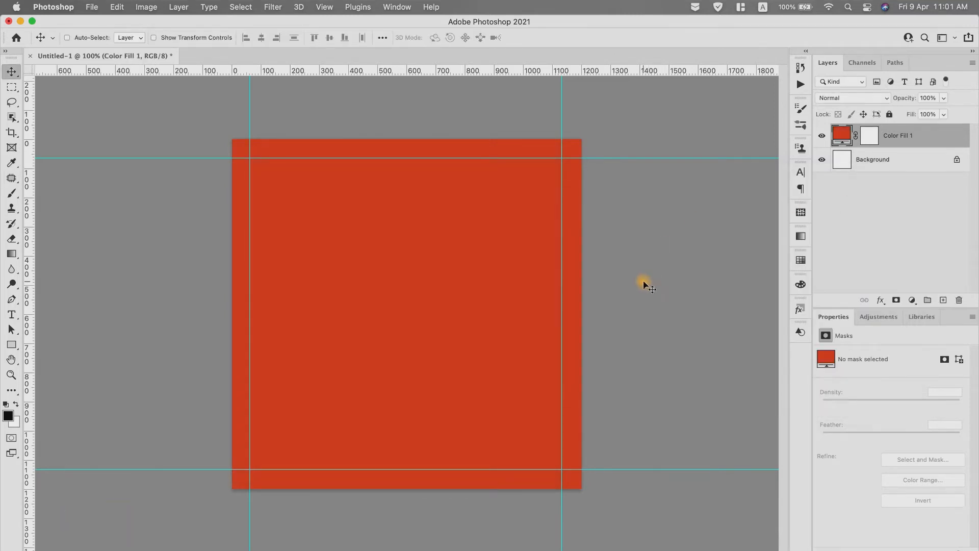
# Place the red car JPG from the Desktop as an embedded image.
pyautogui.click(92, 8)
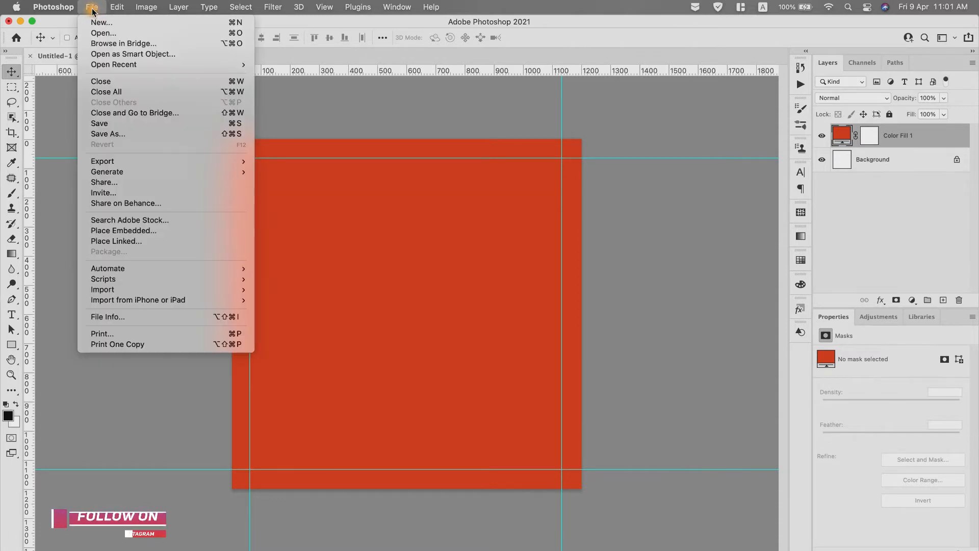
pyautogui.click(152, 230)
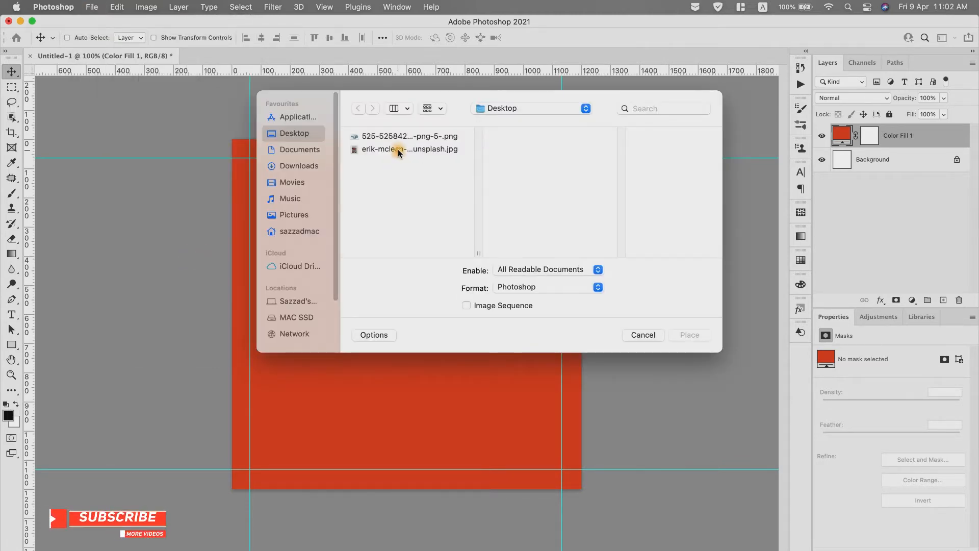
pyautogui.doubleClick(398, 148)
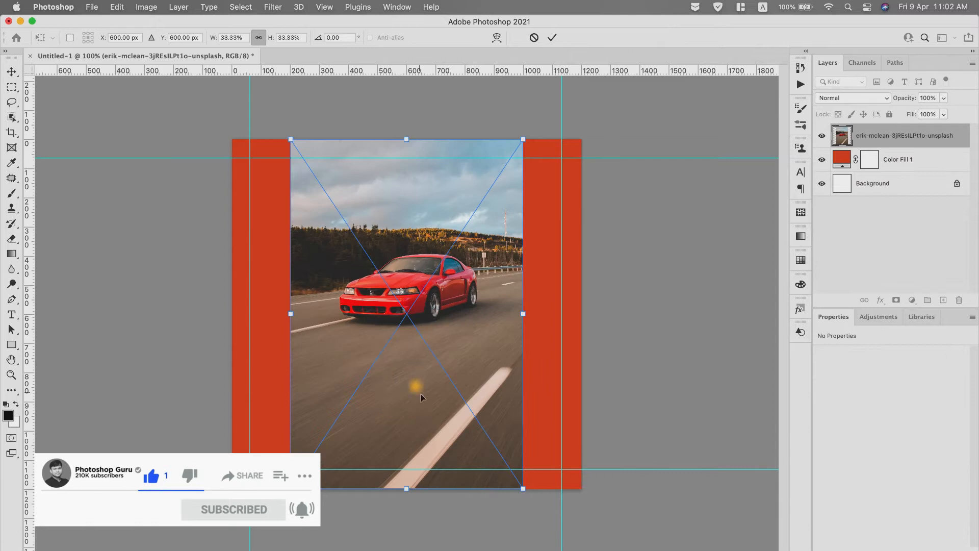
# Scale the car photo to about 53% so it covers the whole canvas, and set its layer opacity to 50%.
pyautogui.moveTo(523, 488); pyautogui.dragTo(647, 531)
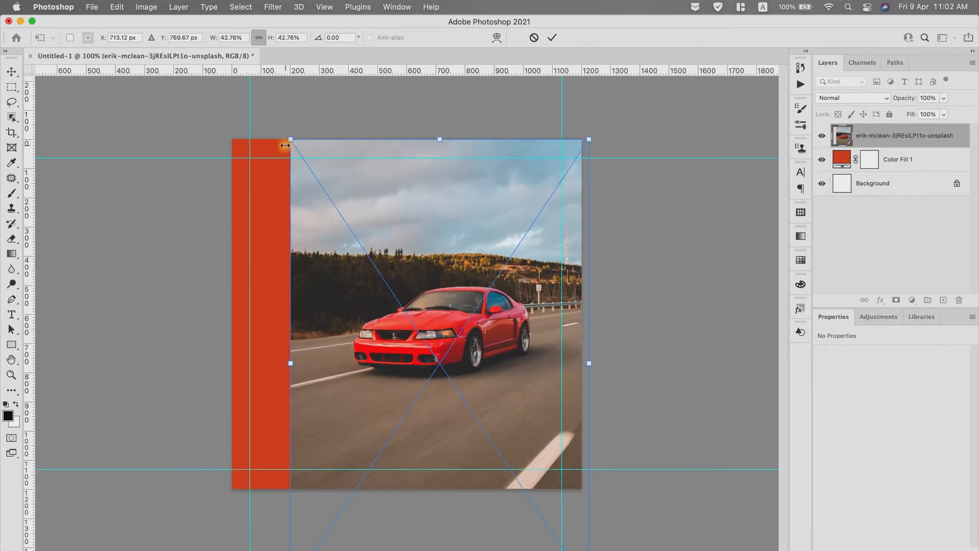
pyautogui.moveTo(288, 141); pyautogui.dragTo(127, 87)
pyautogui.moveTo(435, 280); pyautogui.dragTo(452, 400)
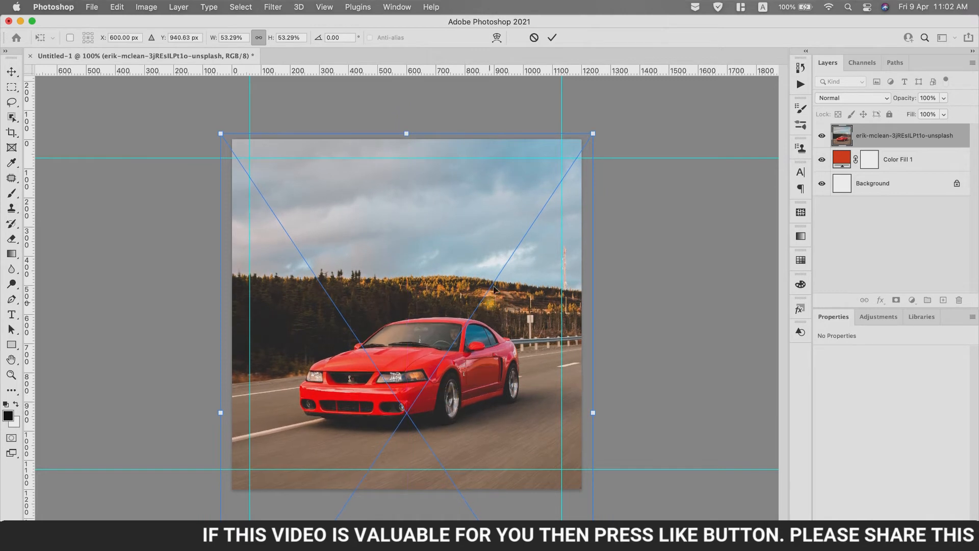
pyautogui.click(553, 38)
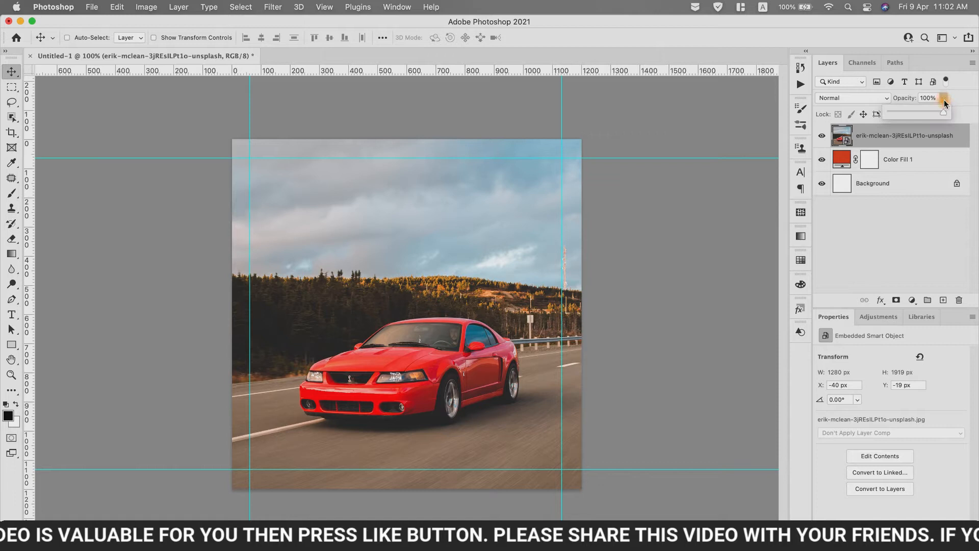
pyautogui.moveTo(944, 98); pyautogui.dragTo(912, 117)
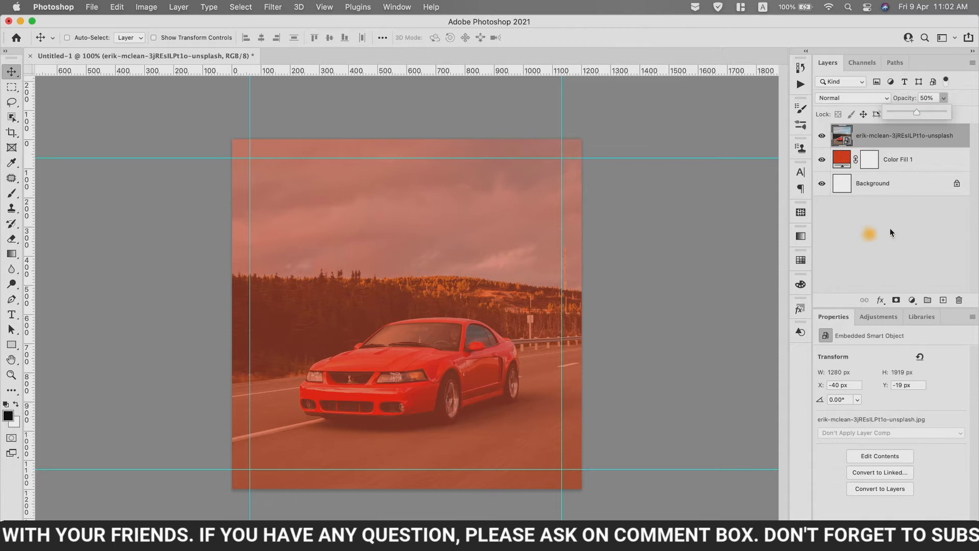
pyautogui.click(914, 228)
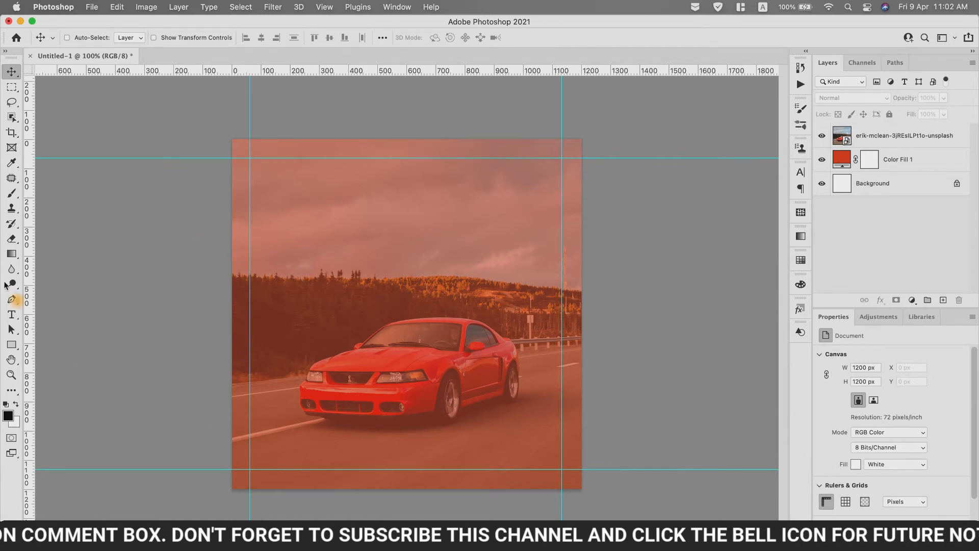
# Copy "We commit ourselves to superb car" from TextEdit and paste it into a new Photoshop text box about 901 x 216 px above the car.
pyautogui.click(12, 314)
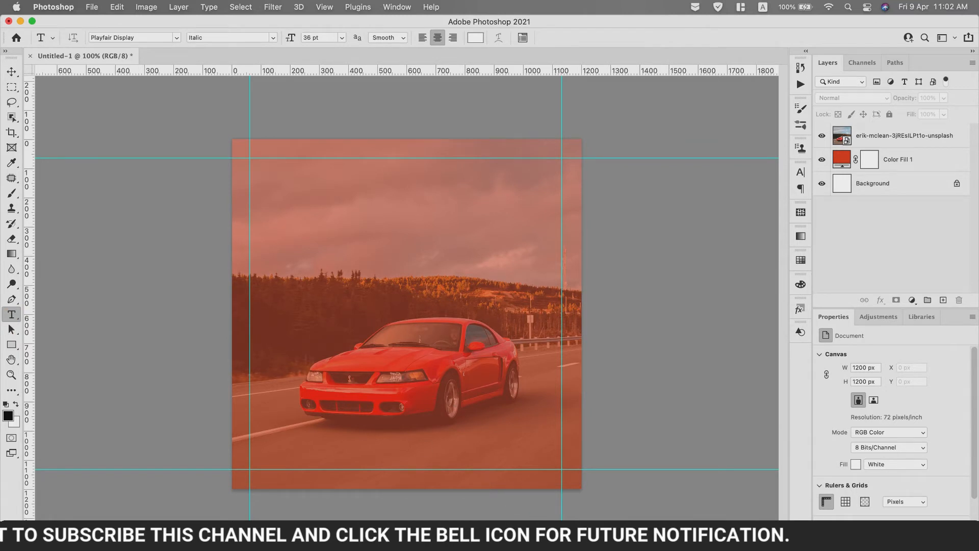
pyautogui.click(682, 533)
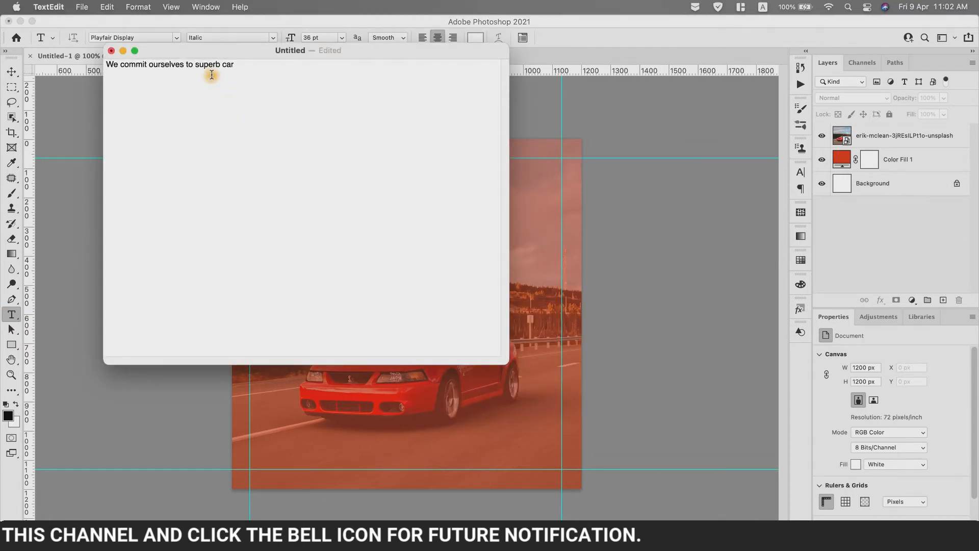
pyautogui.moveTo(235, 64); pyautogui.dragTo(98, 68)
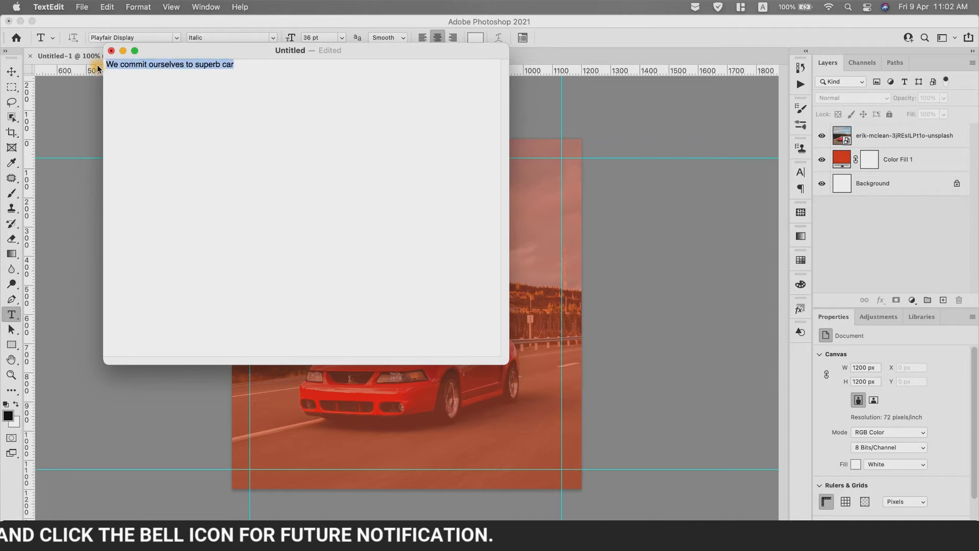
pyautogui.rightClick(133, 65)
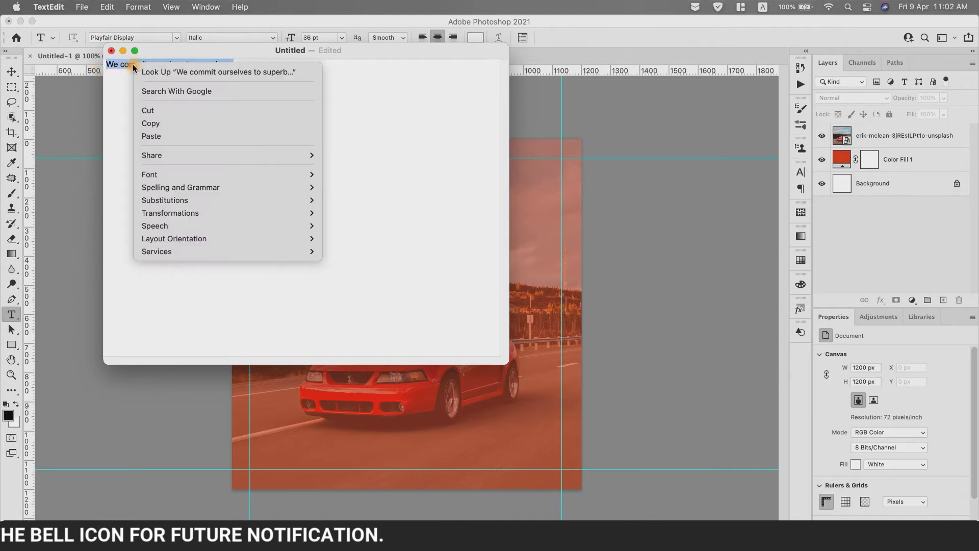
pyautogui.click(165, 123)
pyautogui.click(629, 28)
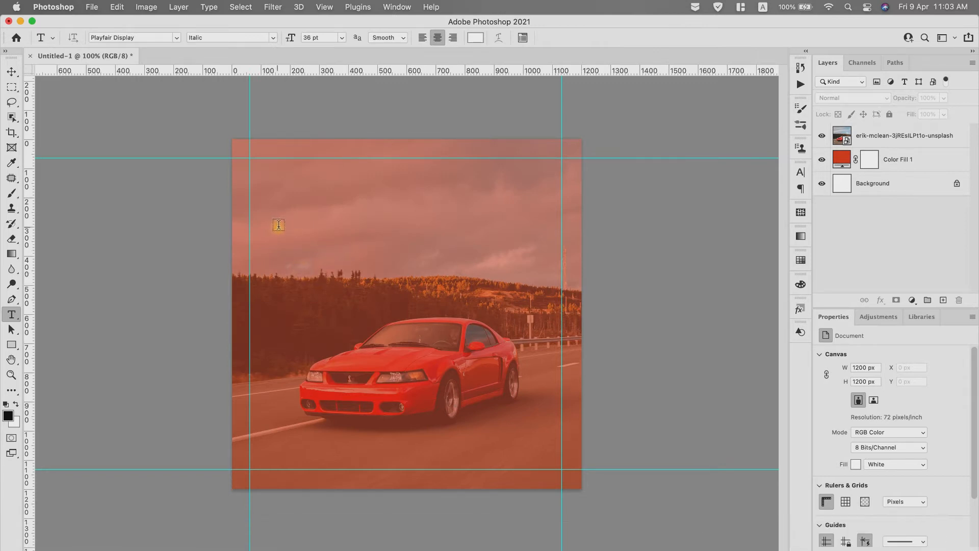
pyautogui.moveTo(284, 225); pyautogui.dragTo(543, 289)
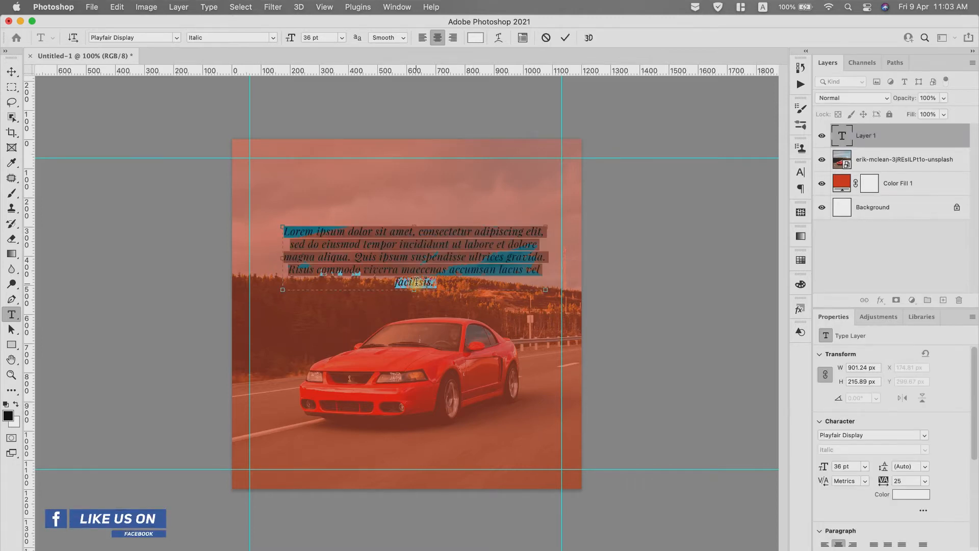
pyautogui.press('super+v')
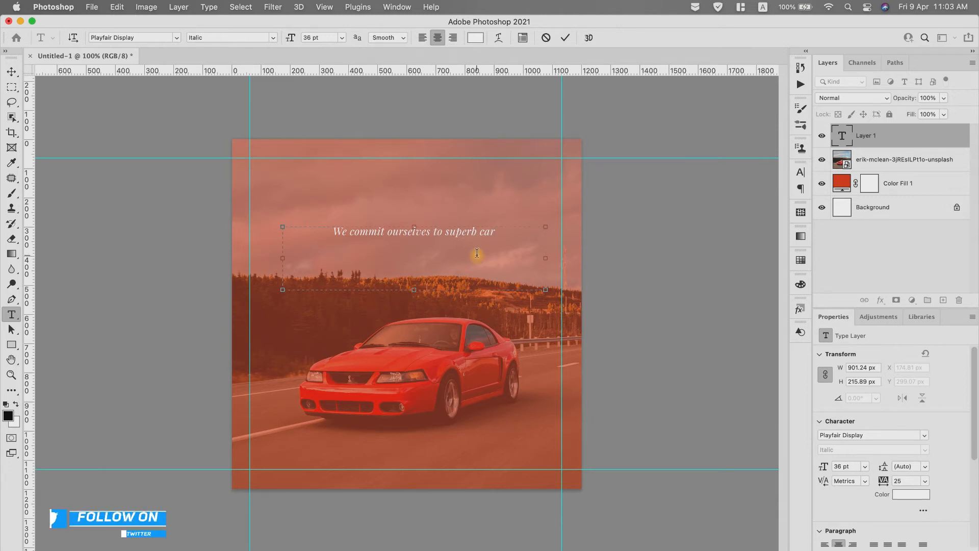
# Format the whole headline in Poppins Bold at 72 pt.
pyautogui.press('super+a')
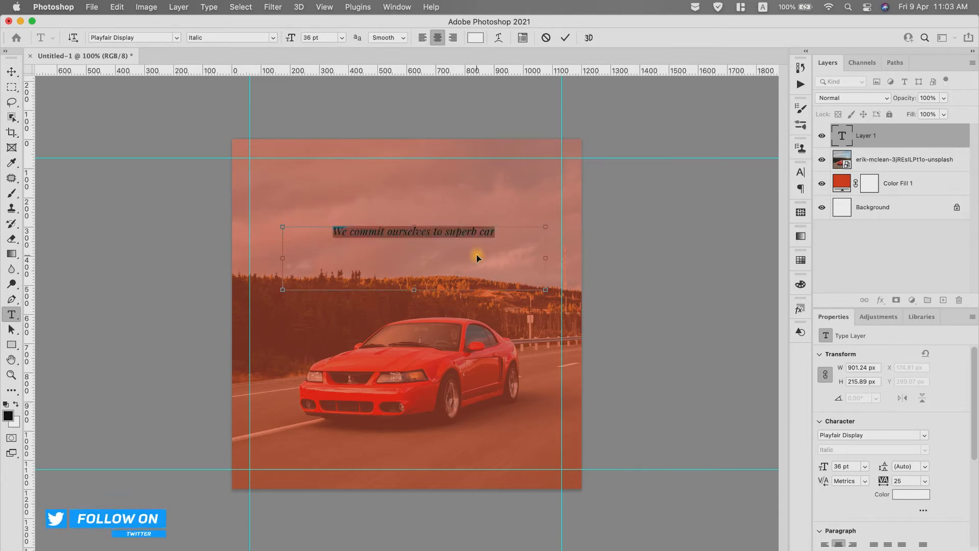
pyautogui.click(176, 38)
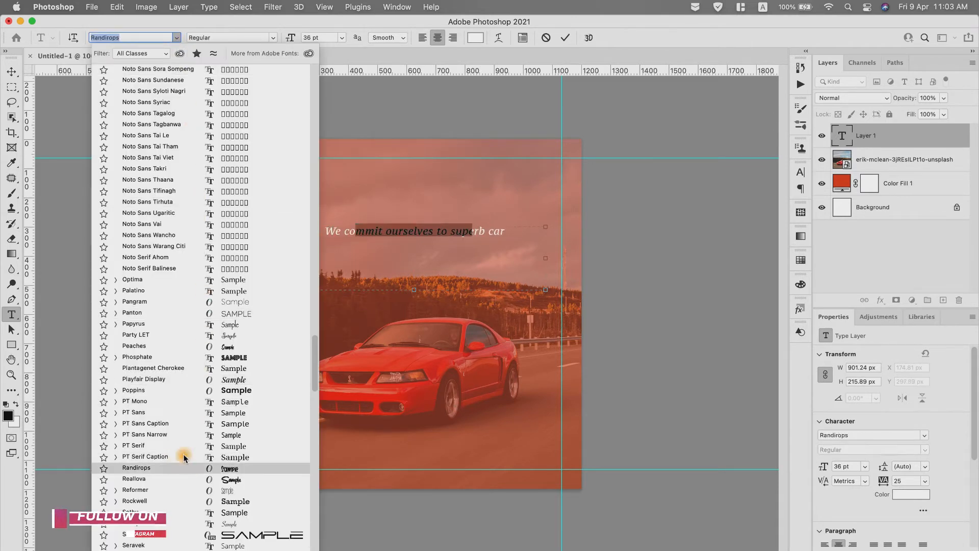
pyautogui.click(190, 391)
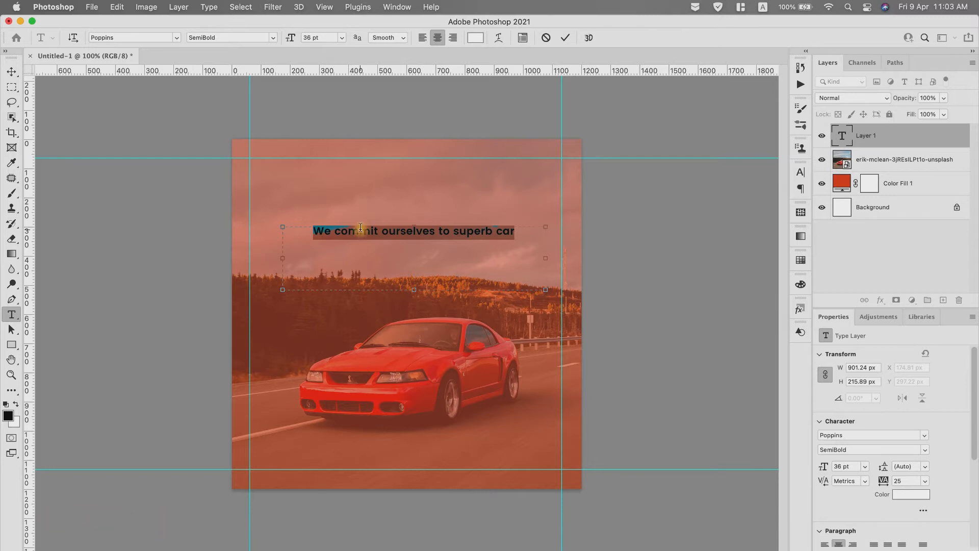
pyautogui.click(276, 39)
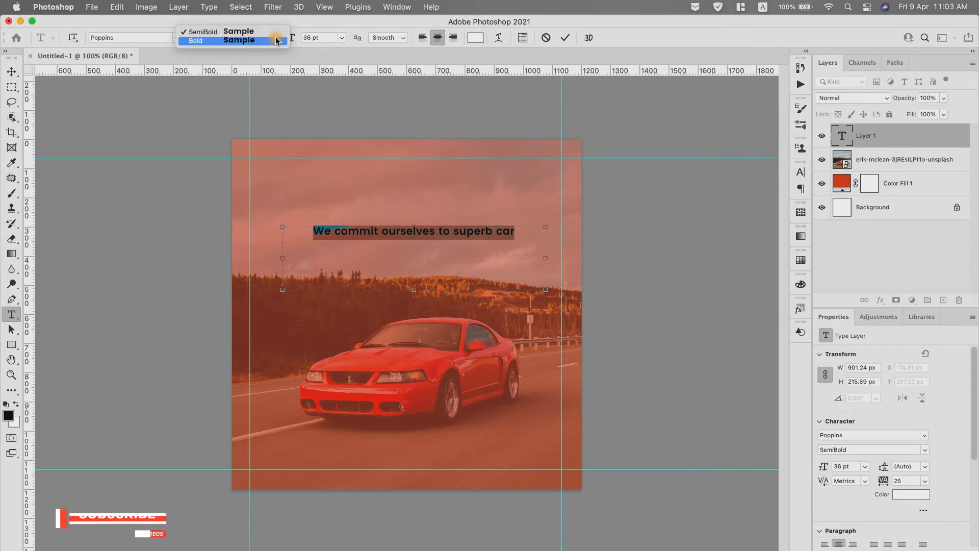
pyautogui.click(268, 40)
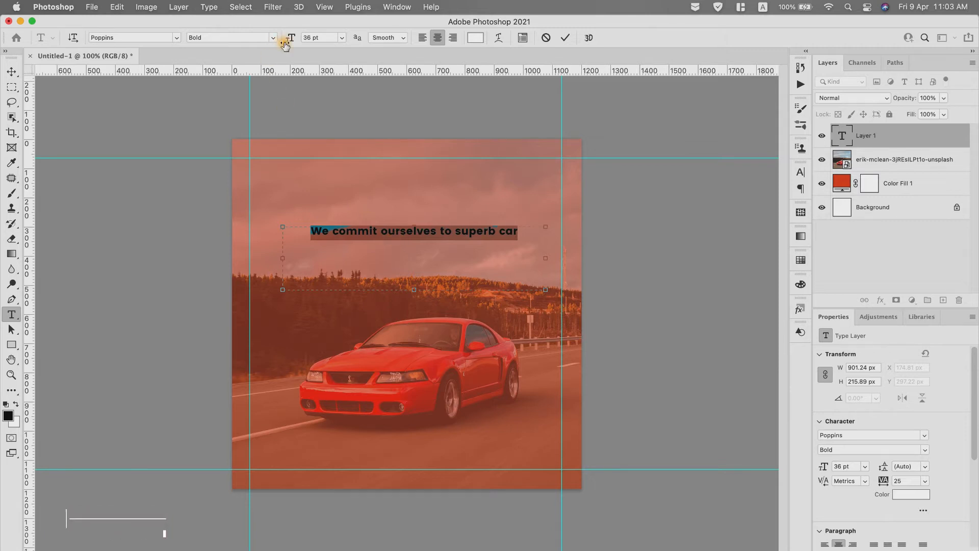
pyautogui.moveTo(289, 44); pyautogui.dragTo(309, 42)
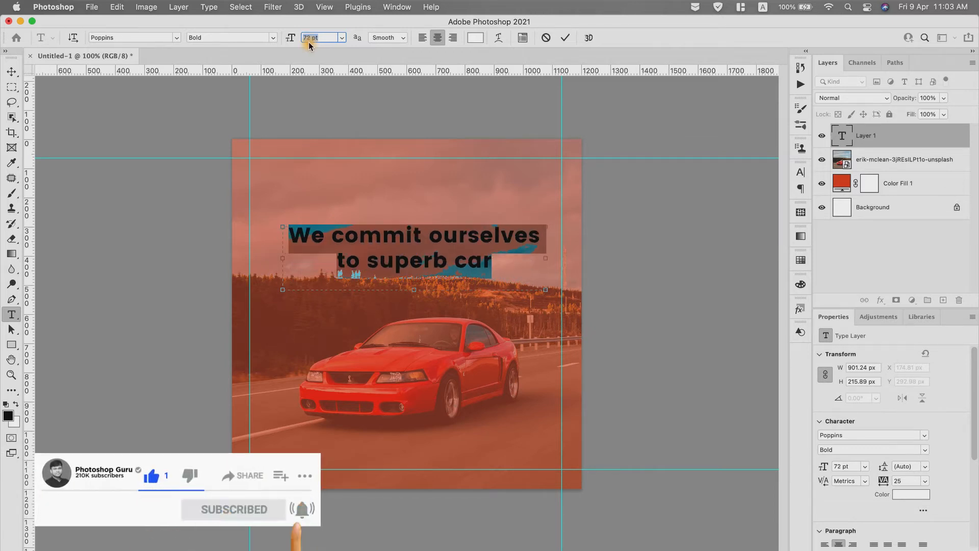
# Move "superb car" onto its own third line and extend the text box downward to about 299 px high.
pyautogui.click(363, 261)
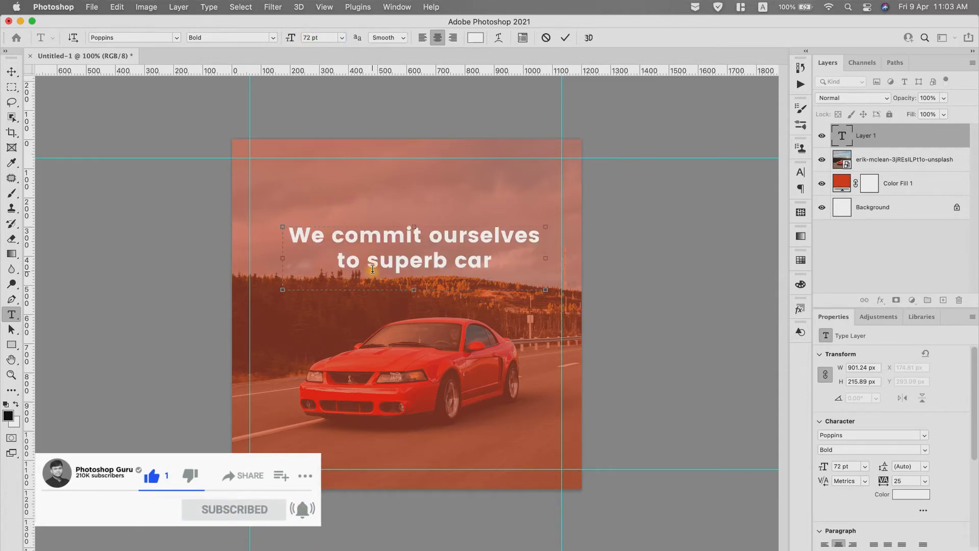
pyautogui.press('BackSpace')
pyautogui.press('Delete')
pyautogui.press('Delete')
pyautogui.press('Delete')
pyautogui.press('Delete')
pyautogui.press('Delete')
pyautogui.press('Delete')
pyautogui.press('Delete')
pyautogui.press('Delete')
pyautogui.press('Delete')
pyautogui.press('Delete')
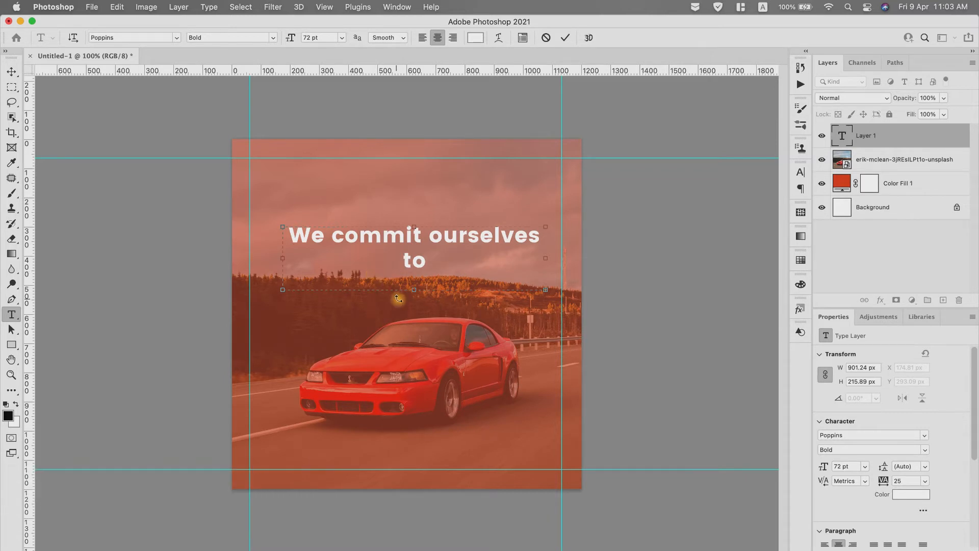
pyautogui.moveTo(414, 290); pyautogui.dragTo(415, 310)
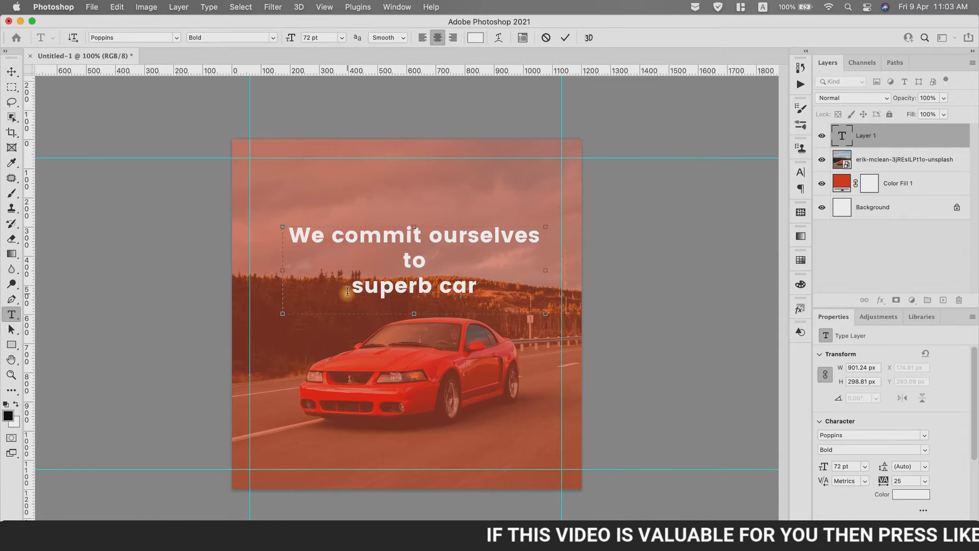
# Capitalize the first letter of "commit" in the headline.
pyautogui.press('BackSpace')
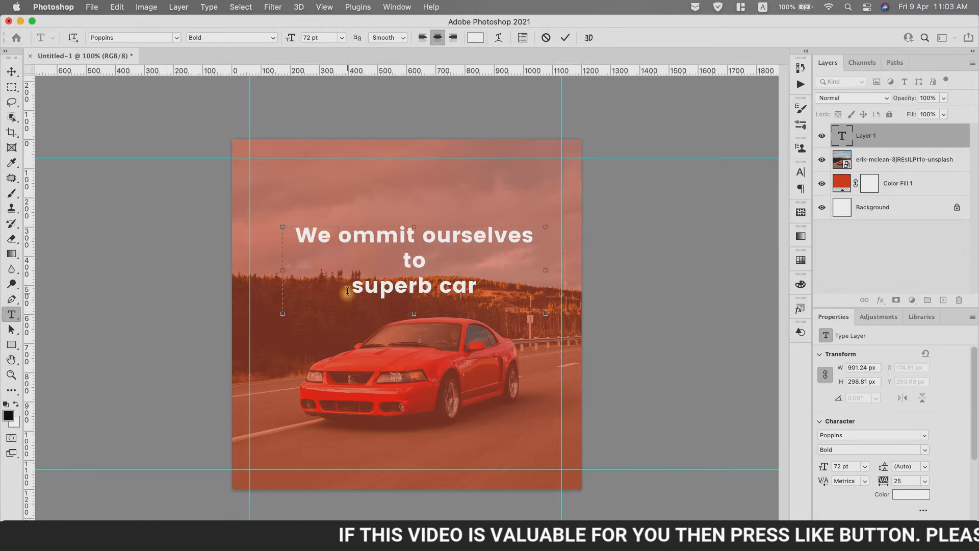
pyautogui.write('C')
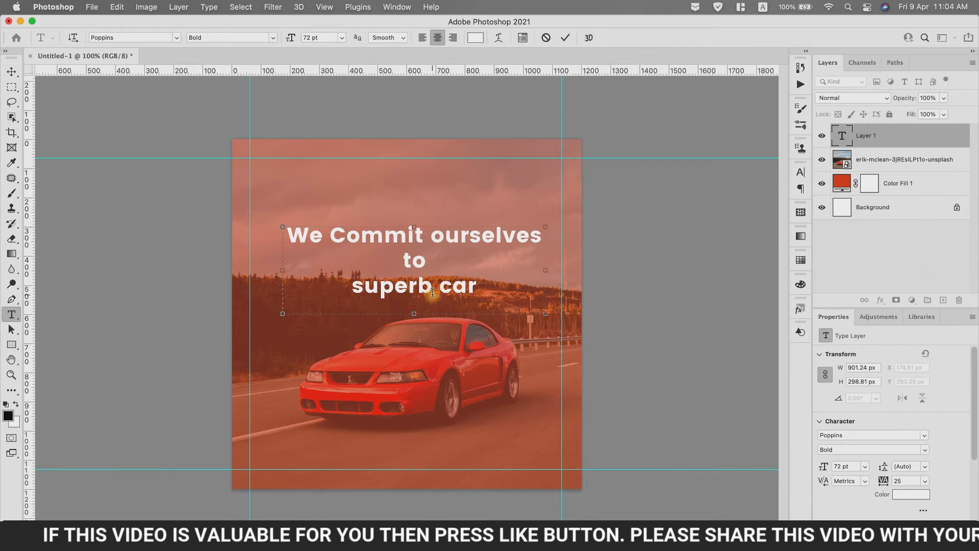
# Capitalize the first letters of "ourselves", "superb" and "car" in the headline.
pyautogui.press('BackSpace')
pyautogui.write('O')
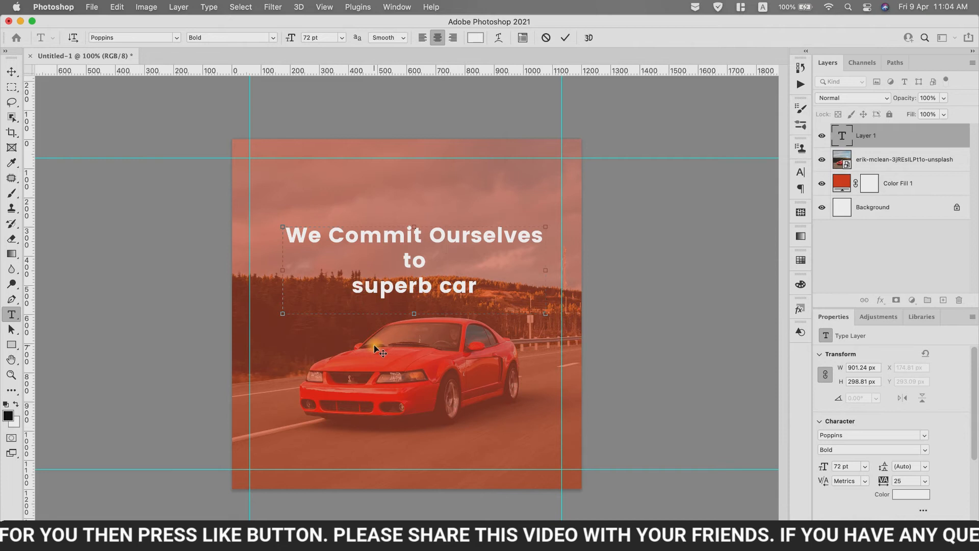
pyautogui.press('BackSpace')
pyautogui.write('S')
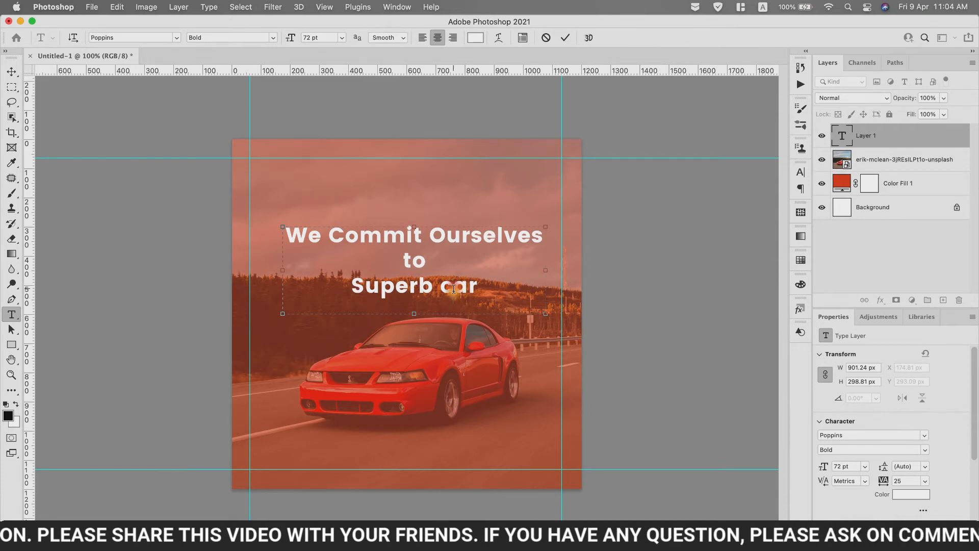
pyautogui.press('BackSpace')
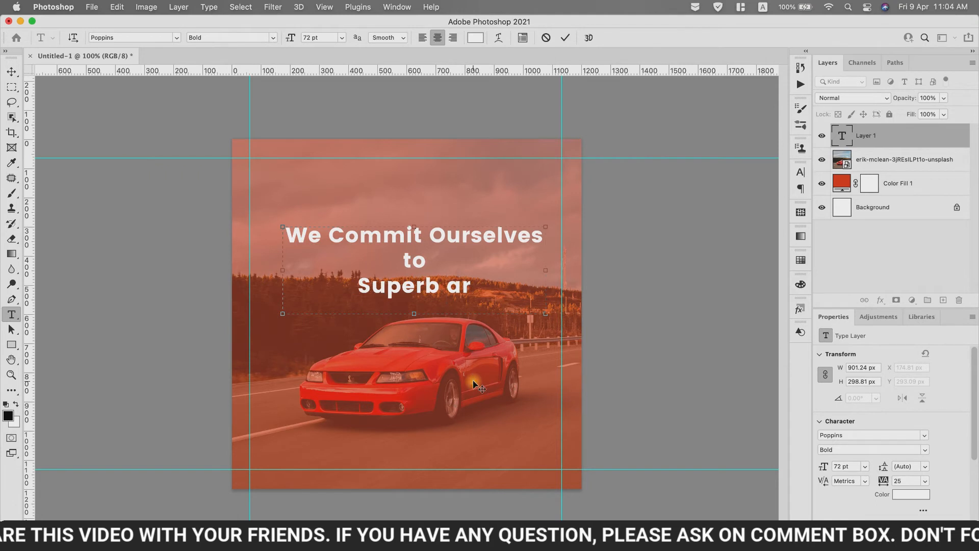
pyautogui.write('C')
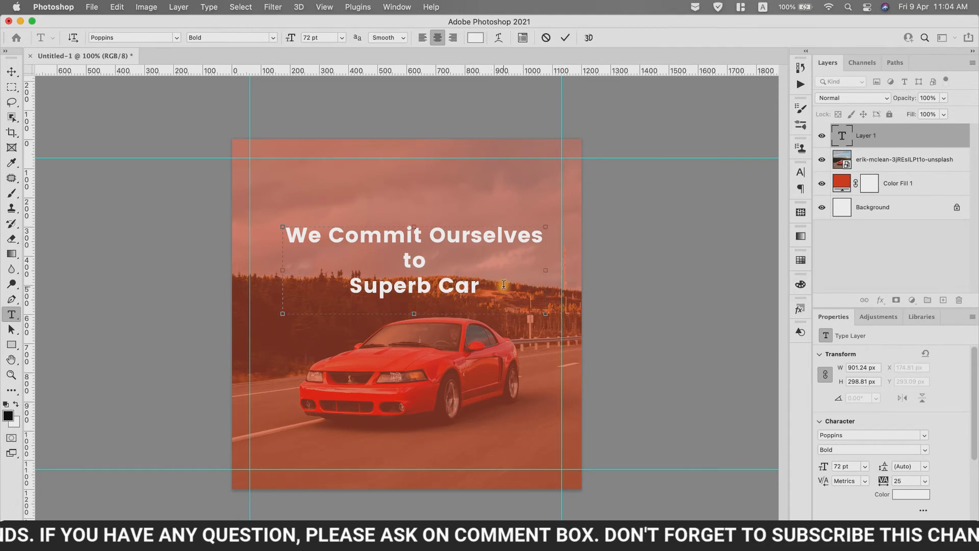
# Enlarge "to Superb Car" to 89 pt and move the whole headline slightly higher on the canvas.
pyautogui.moveTo(503, 284); pyautogui.dragTo(379, 263)
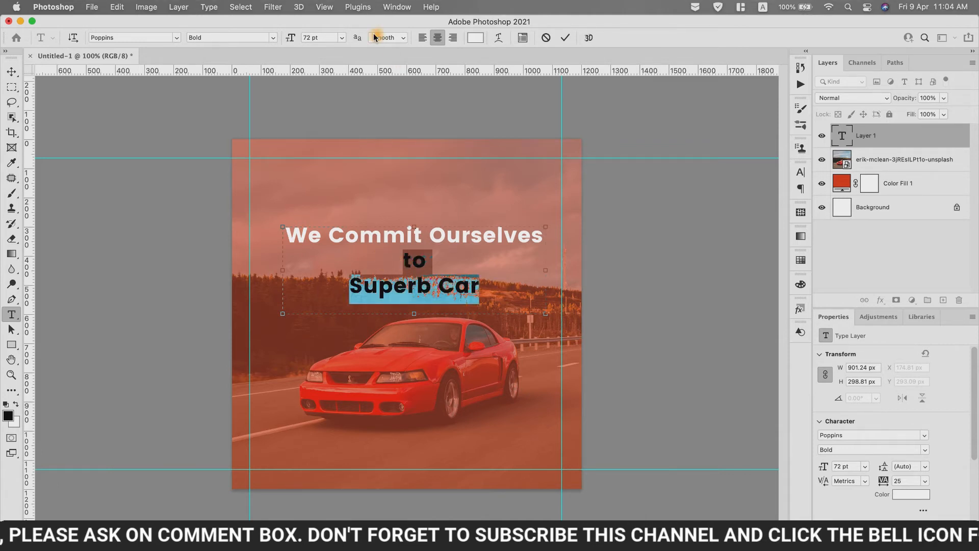
pyautogui.moveTo(294, 43); pyautogui.dragTo(303, 44)
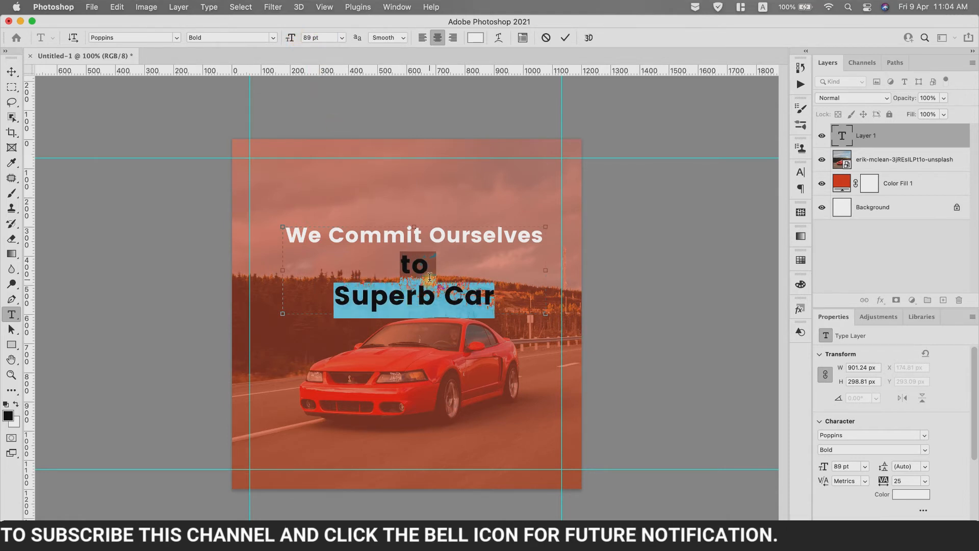
pyautogui.click(444, 290)
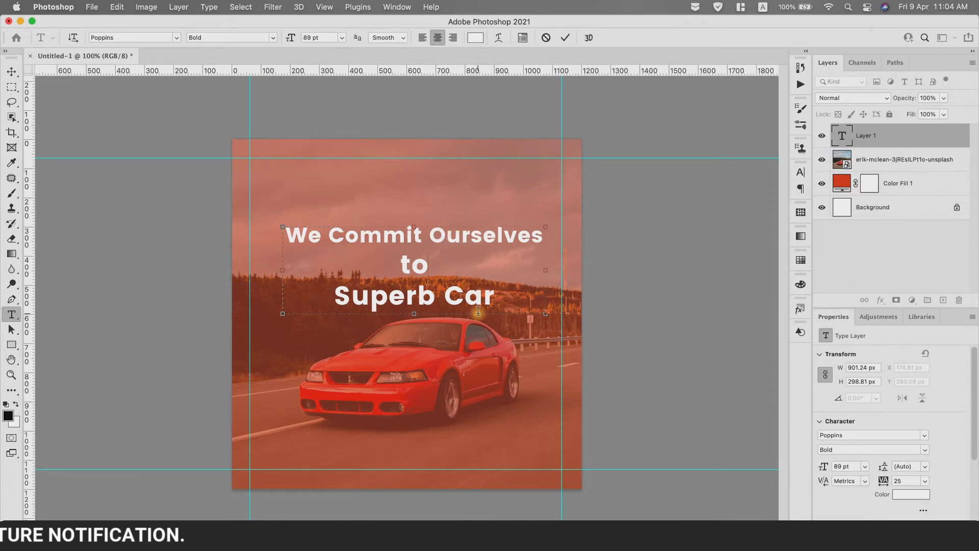
pyautogui.click(11, 74)
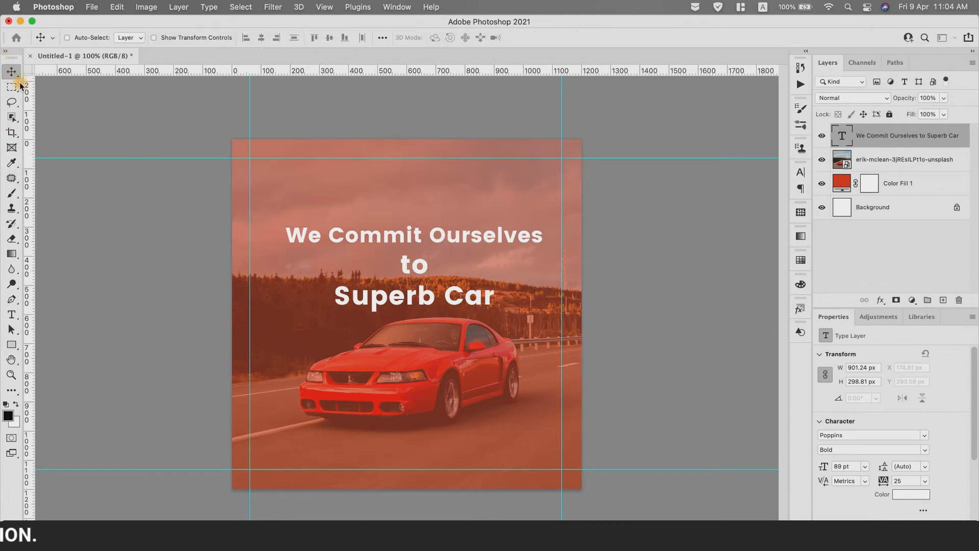
pyautogui.moveTo(447, 238); pyautogui.dragTo(443, 228)
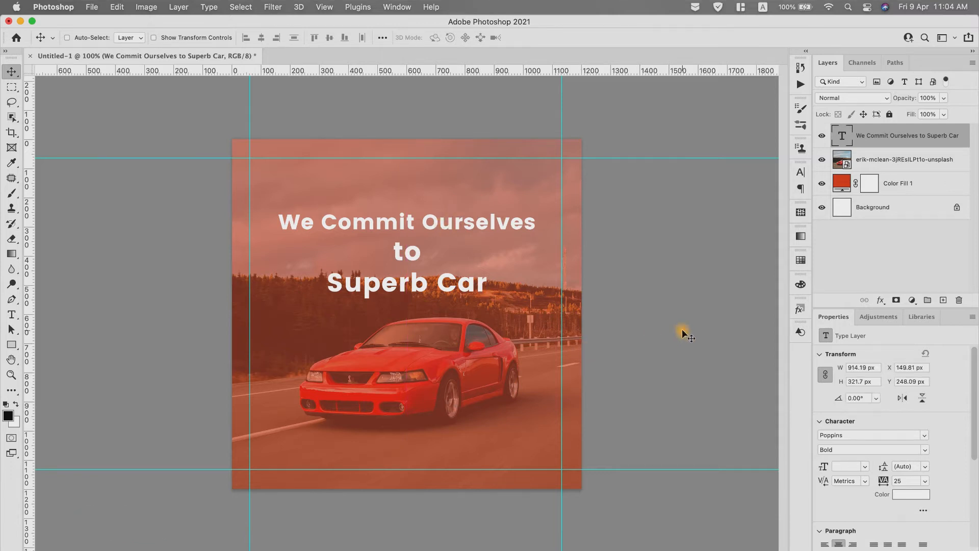
# Draw a black rectangle about 931 x 99 px over "We Commit Ourselves" and place its layer beneath the headline text.
pyautogui.click(12, 346)
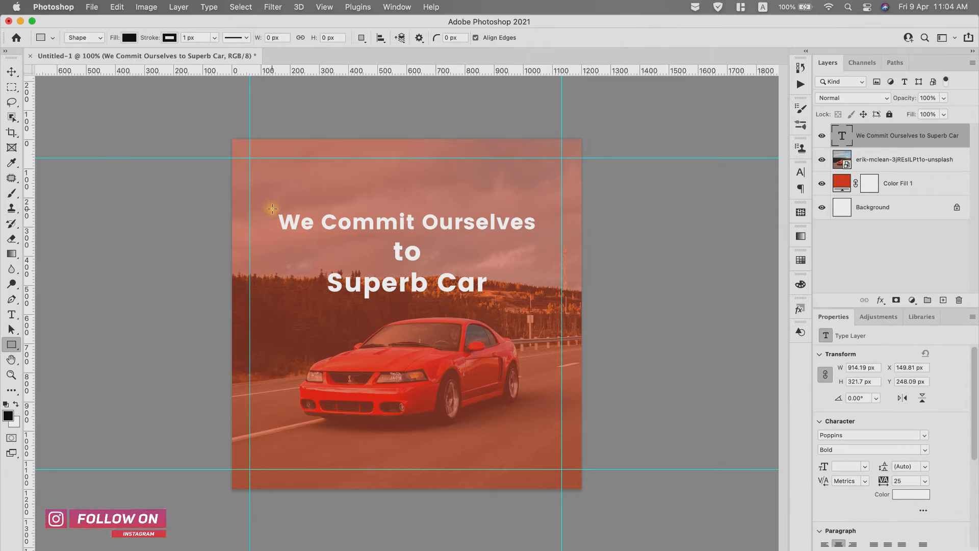
pyautogui.moveTo(273, 208); pyautogui.dragTo(544, 238)
pyautogui.moveTo(934, 143); pyautogui.dragTo(936, 168)
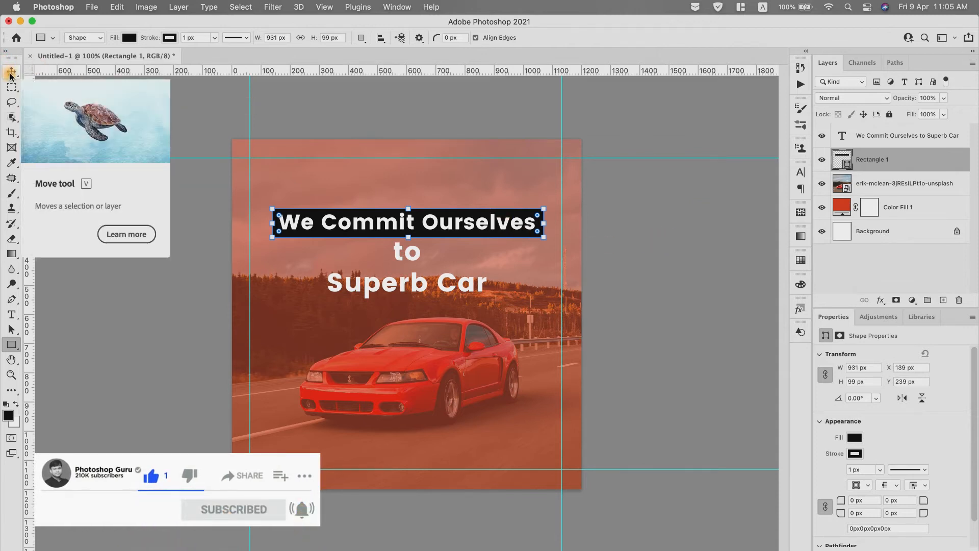
# Remove the stroke from the black rectangle behind "We Commit Ourselves".
pyautogui.click(169, 39)
pyautogui.click(143, 60)
pyautogui.click(100, 61)
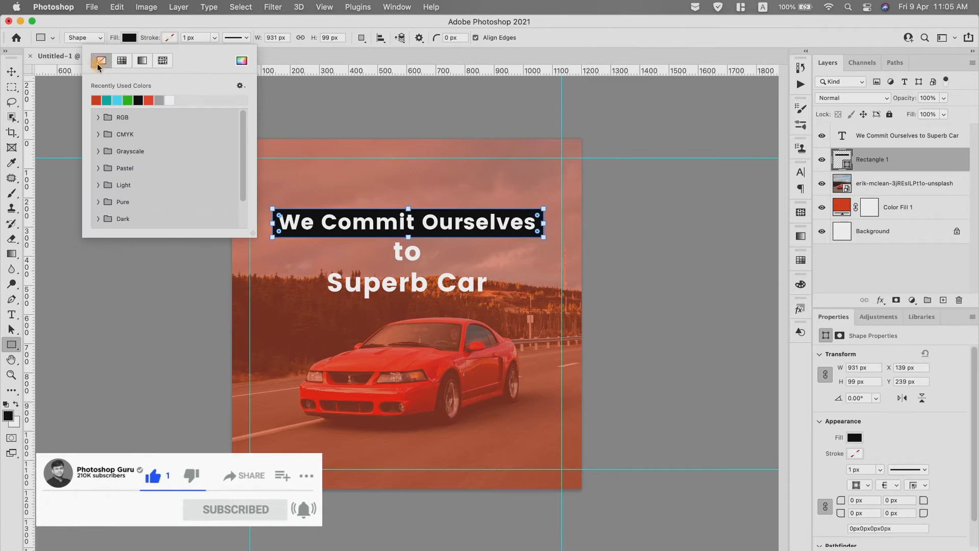
# Duplicate the black rectangle behind "to" and resize the copy to about 145 x 95 px so it fits the word.
pyautogui.click(12, 71)
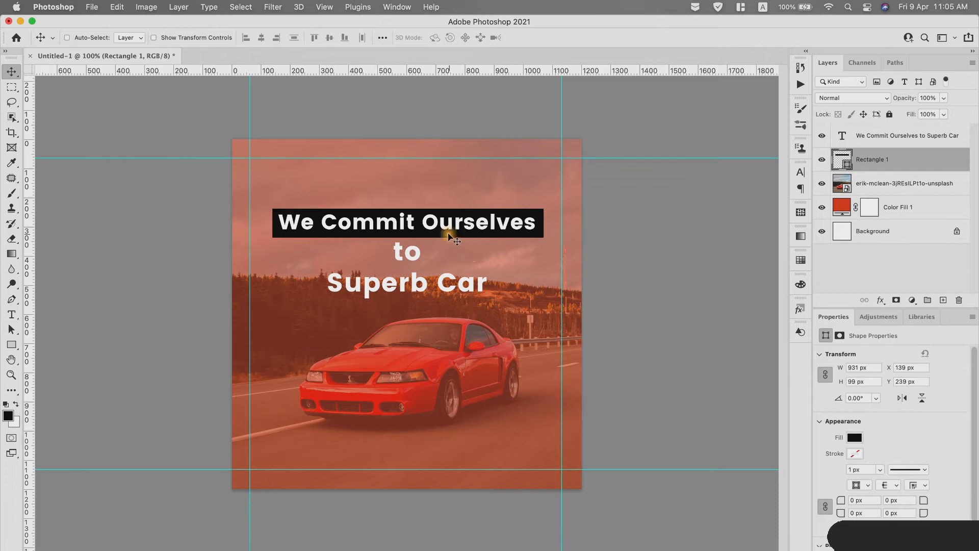
pyautogui.moveTo(422, 243); pyautogui.dragTo(423, 265)
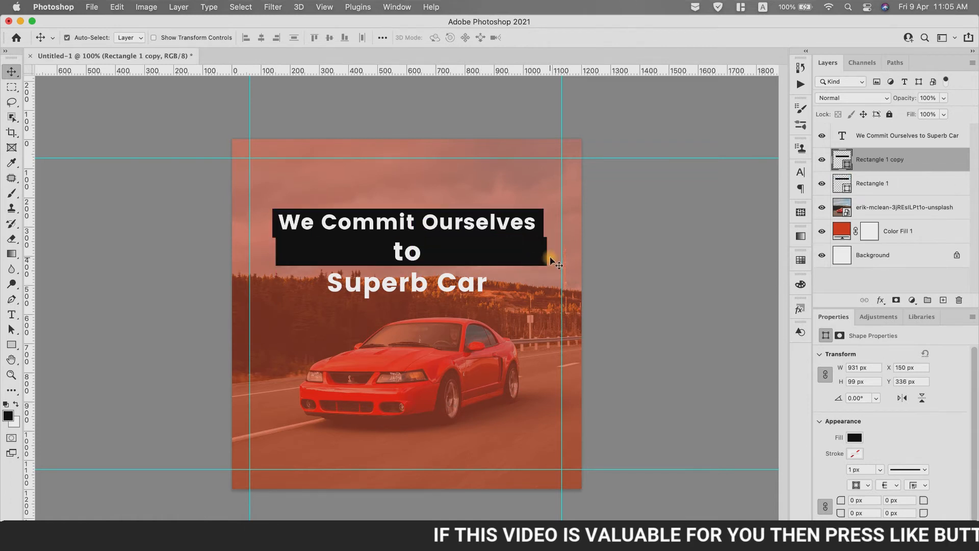
pyautogui.press('super+t')
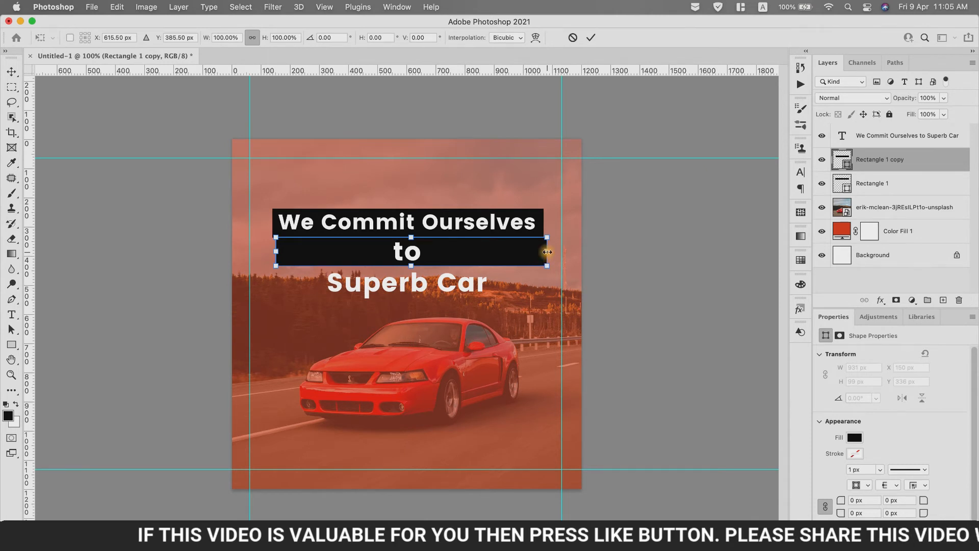
pyautogui.moveTo(547, 252); pyautogui.dragTo(411, 266)
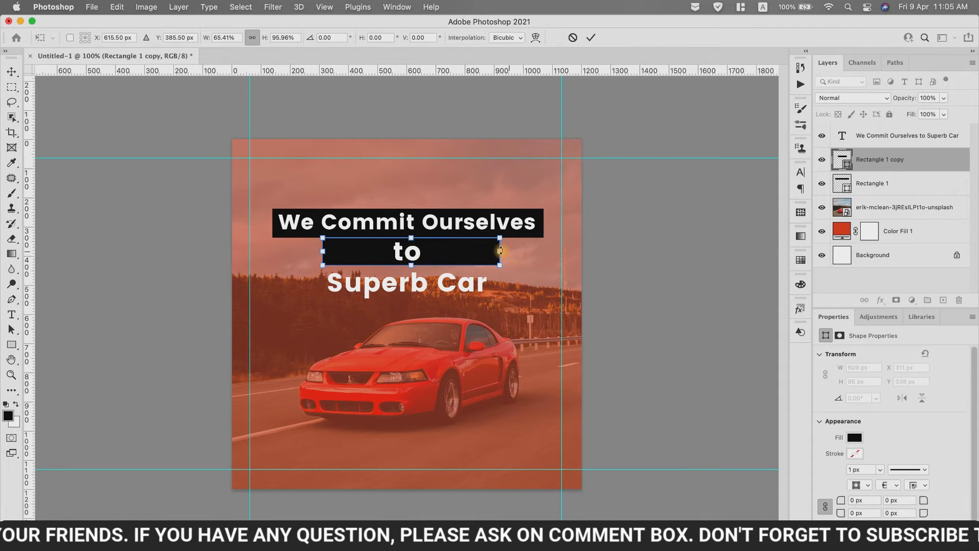
pyautogui.moveTo(500, 252); pyautogui.dragTo(433, 252)
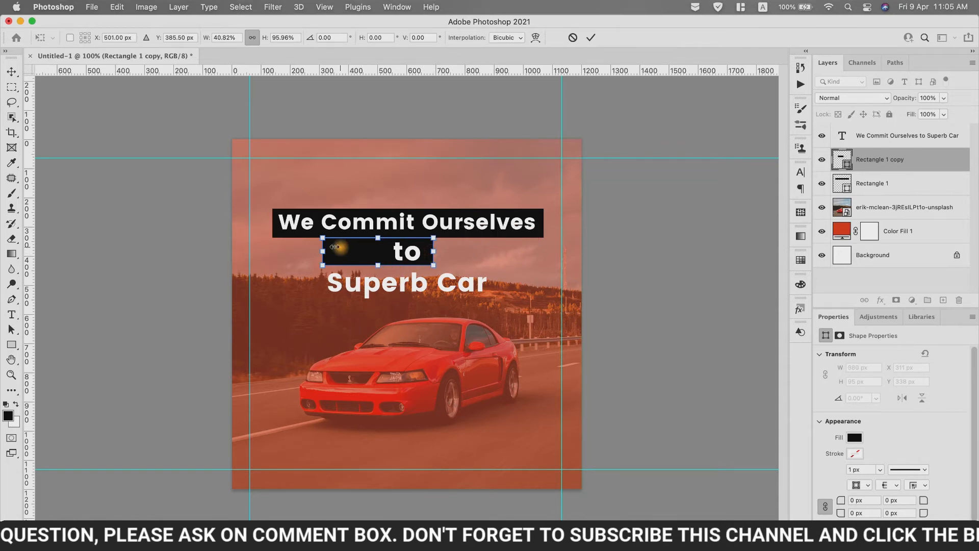
pyautogui.moveTo(319, 251); pyautogui.dragTo(427, 250)
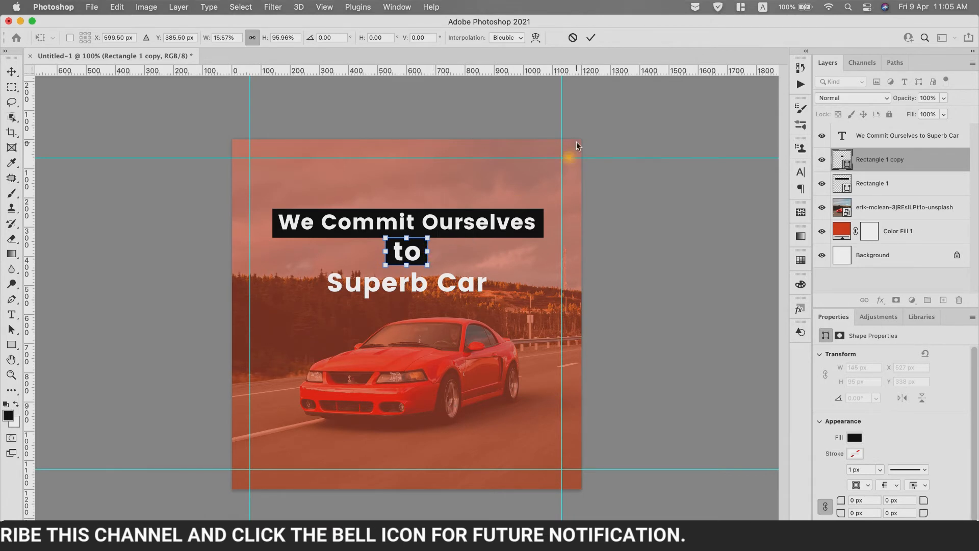
pyautogui.click(591, 39)
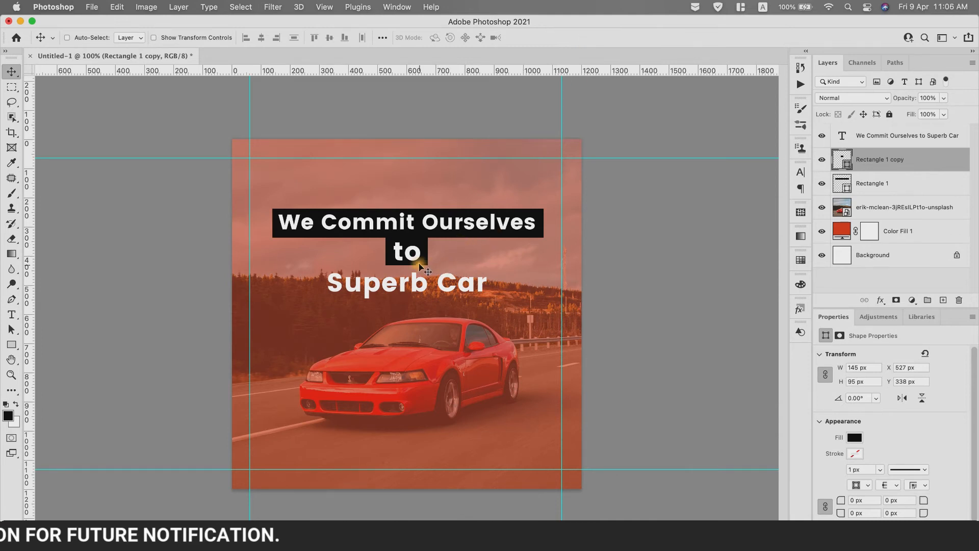
# Duplicate the small black rectangle behind "Superb Car" and resize the copy to about 599 x 127 px to fit that line.
pyautogui.moveTo(421, 265); pyautogui.dragTo(415, 294)
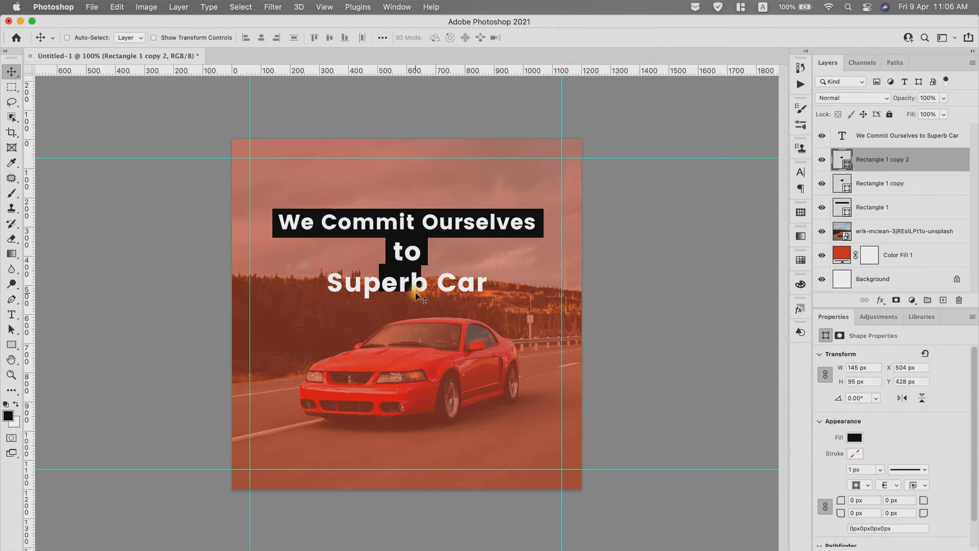
pyautogui.press('super+t')
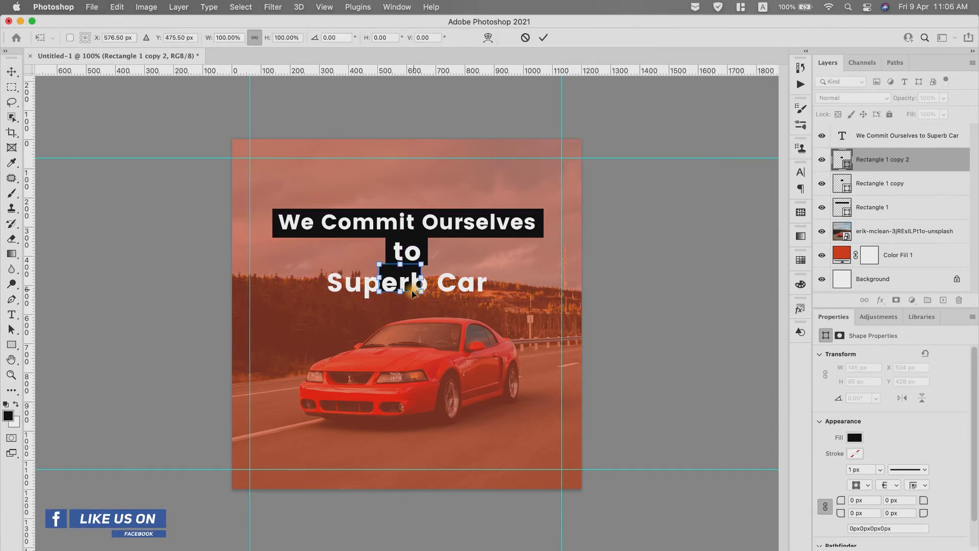
pyautogui.moveTo(401, 292); pyautogui.dragTo(498, 285)
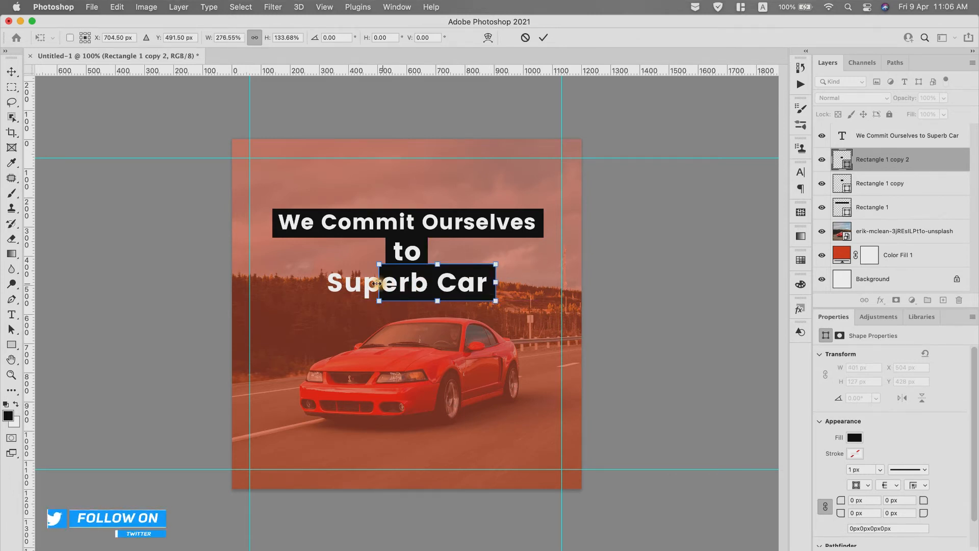
pyautogui.moveTo(378, 283); pyautogui.dragTo(321, 285)
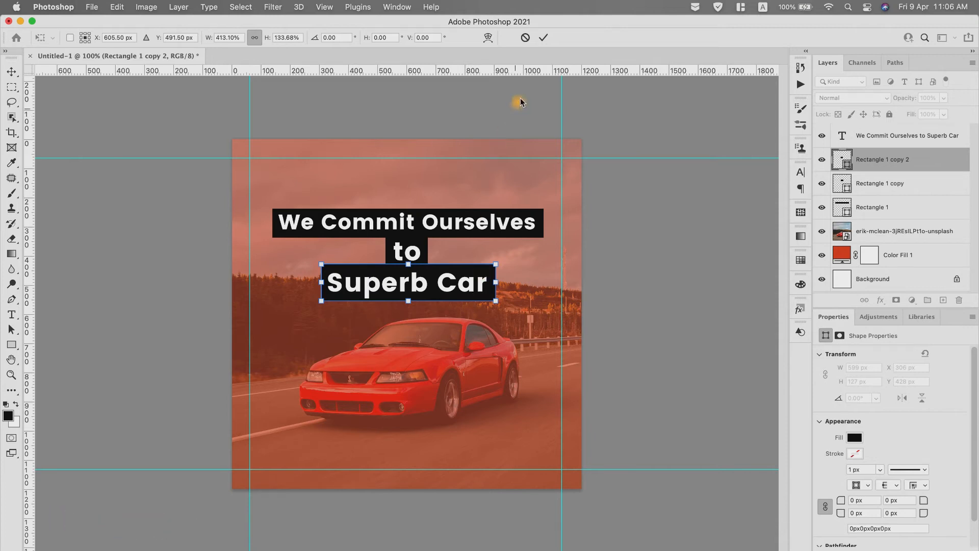
pyautogui.click(544, 39)
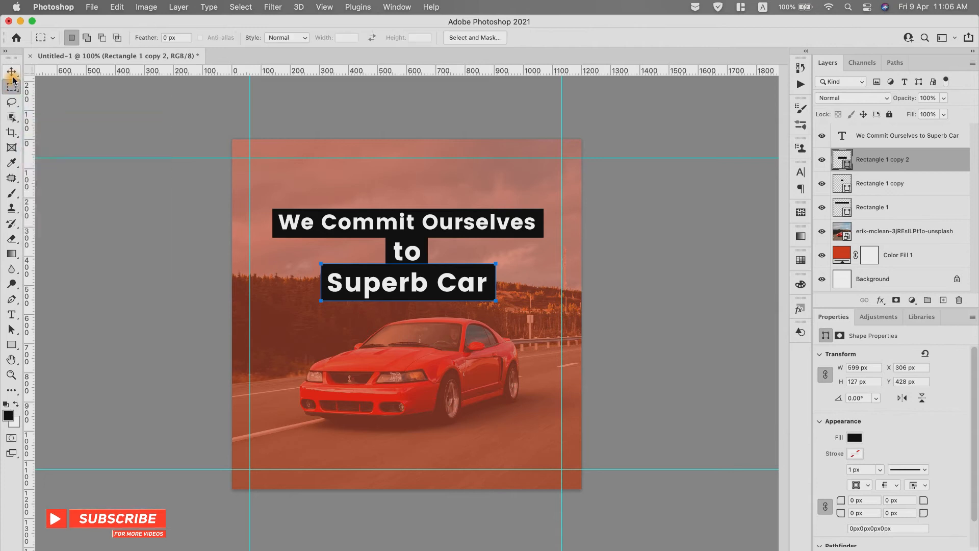
# Embed the mechanical-engineering logo PNG from the Desktop above the headline layer, scaled to about 29.58% over the car's front.
pyautogui.click(890, 138)
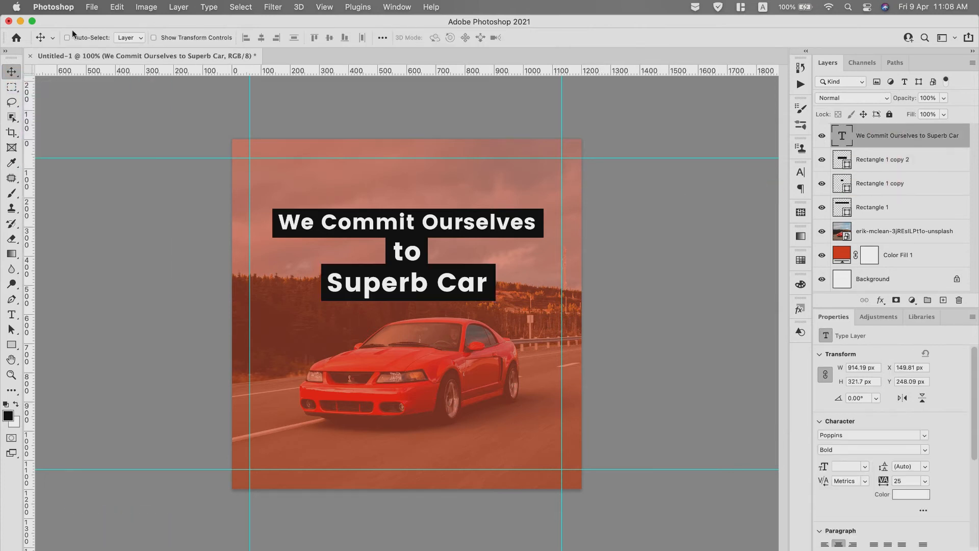
pyautogui.click(92, 9)
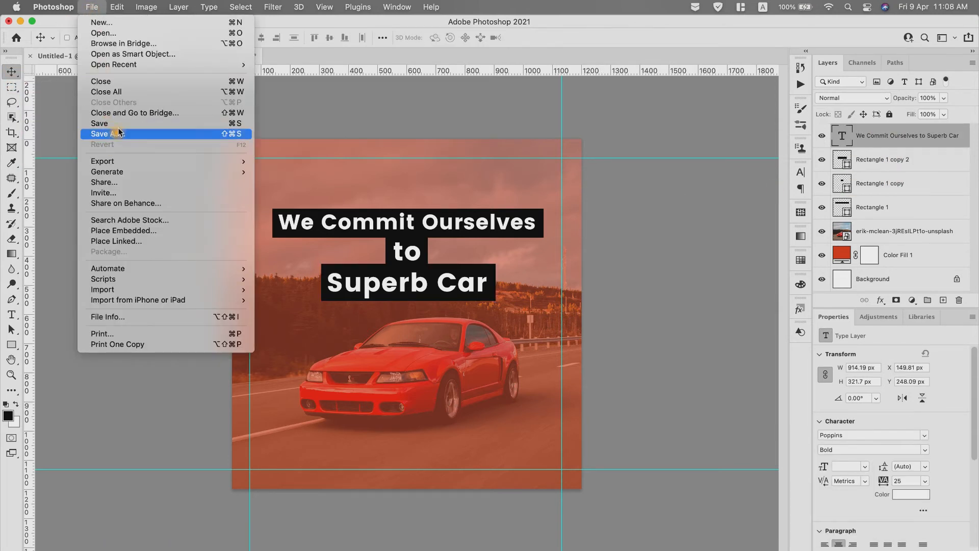
pyautogui.click(121, 231)
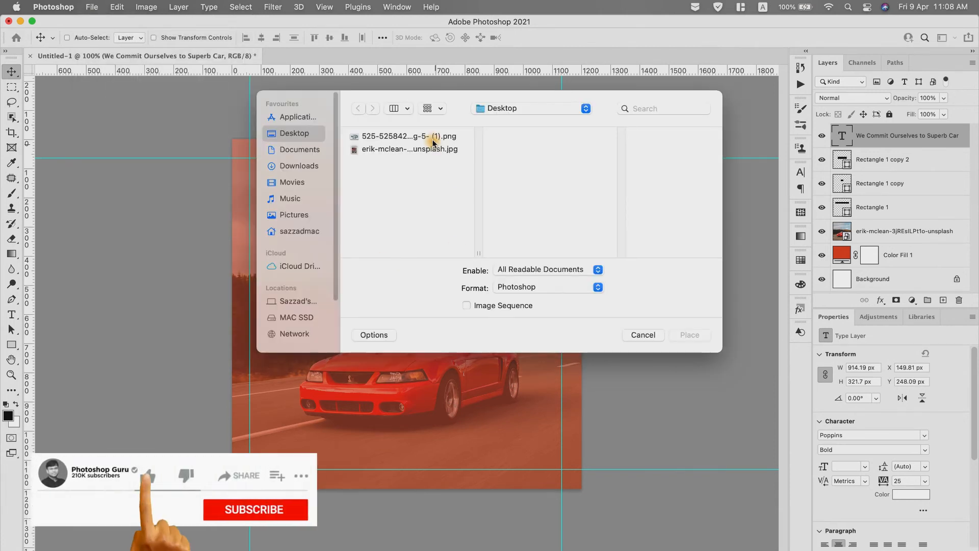
pyautogui.click(433, 138)
pyautogui.click(688, 334)
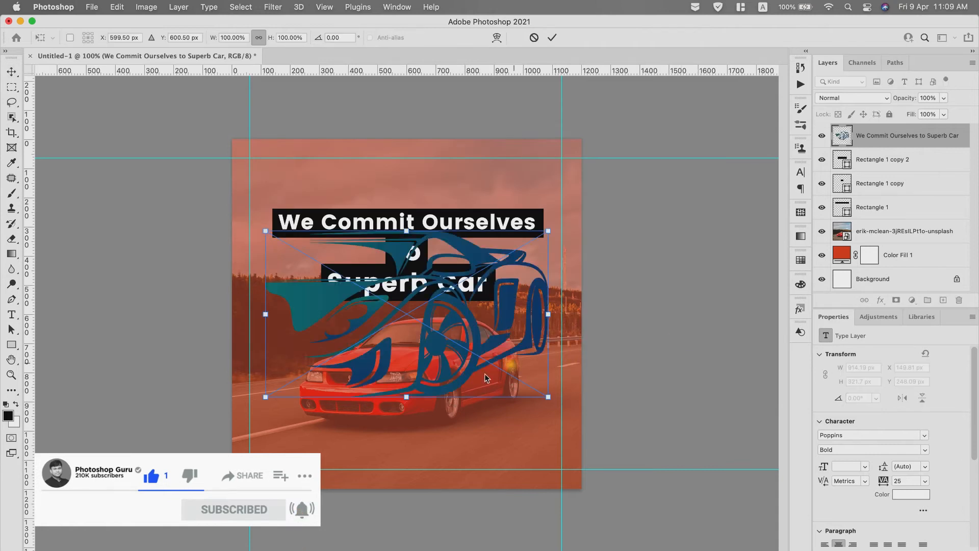
pyautogui.moveTo(548, 397); pyautogui.dragTo(421, 407)
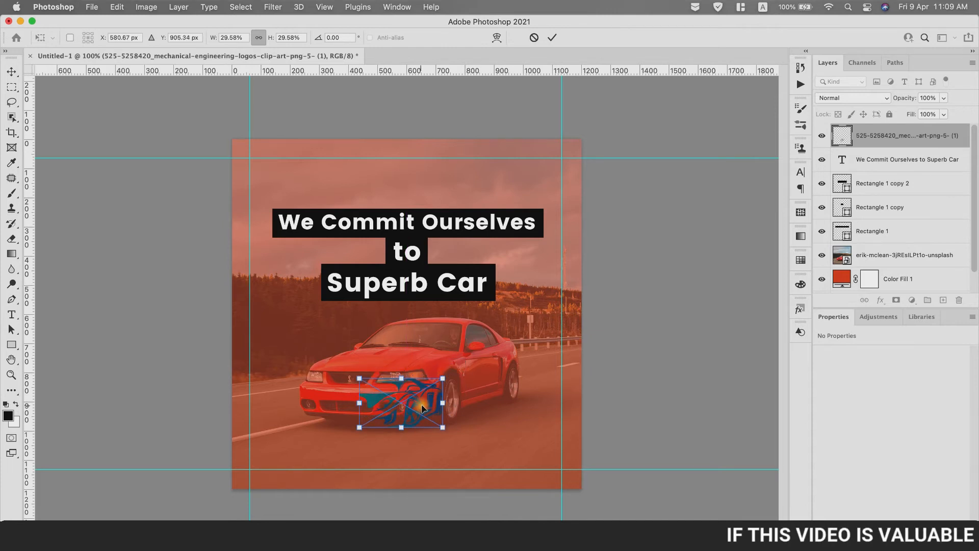
pyautogui.click(553, 38)
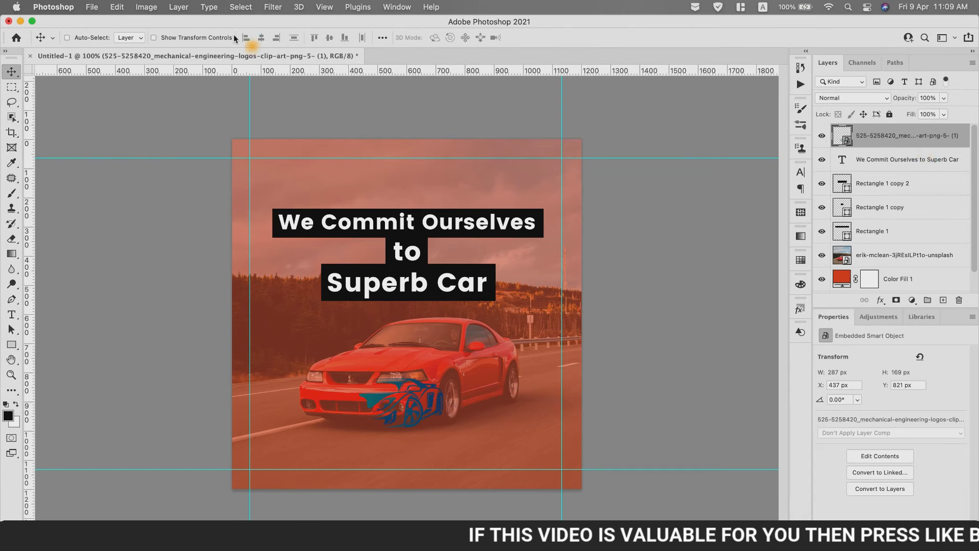
pyautogui.click(137, 10)
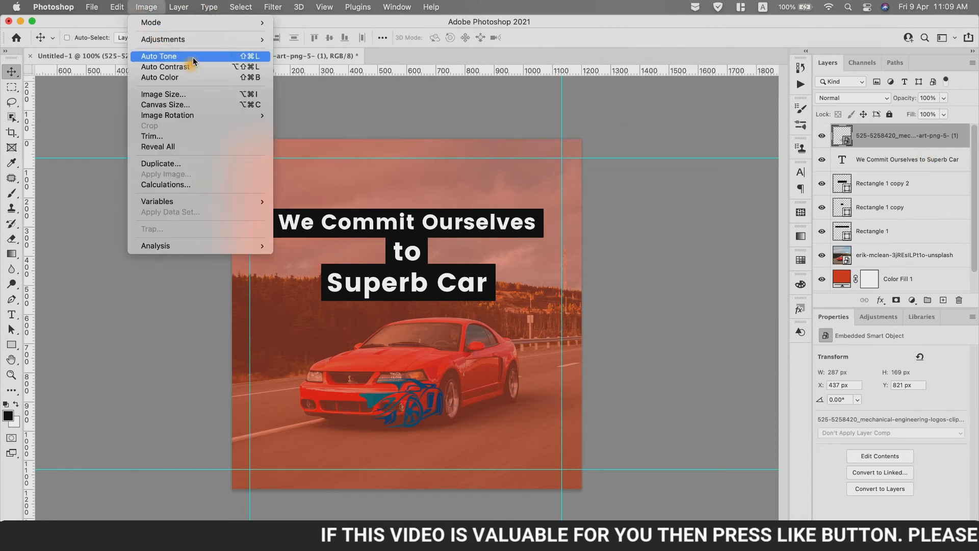
pyautogui.moveTo(214, 40)
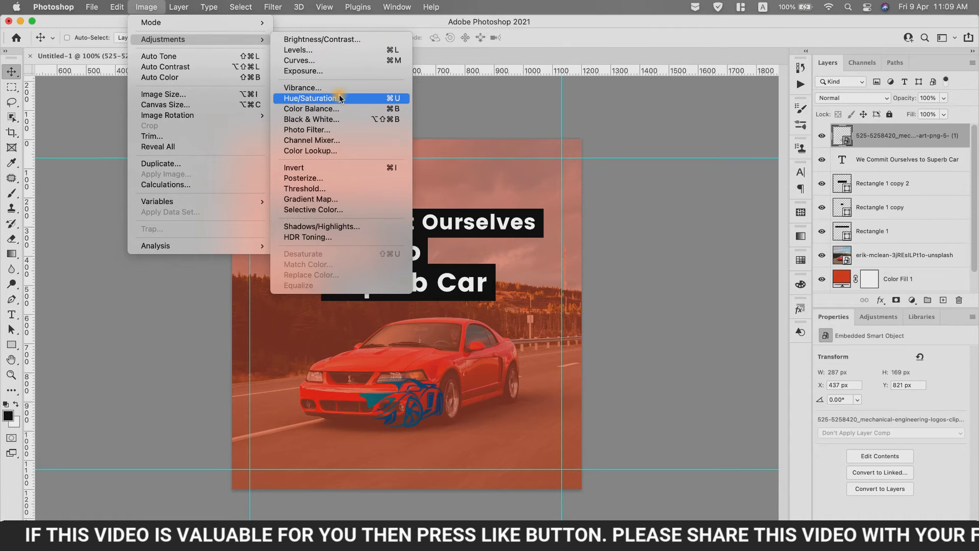
pyautogui.click(951, 141)
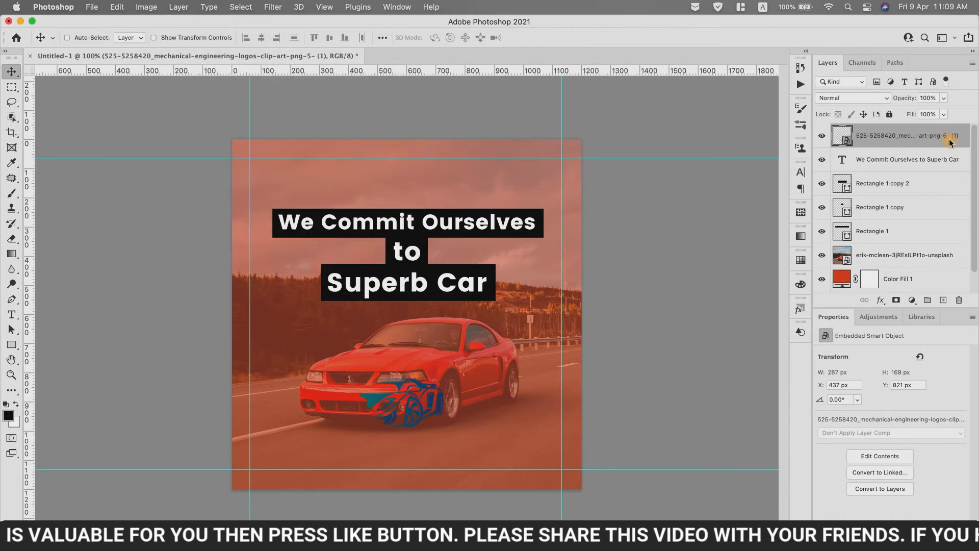
pyautogui.doubleClick(950, 142)
pyautogui.doubleClick(959, 151)
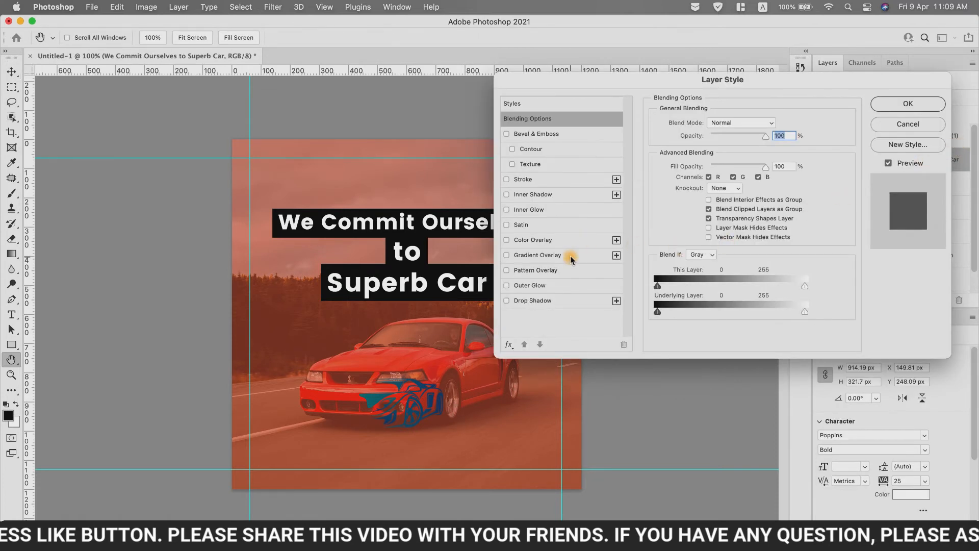
pyautogui.click(545, 244)
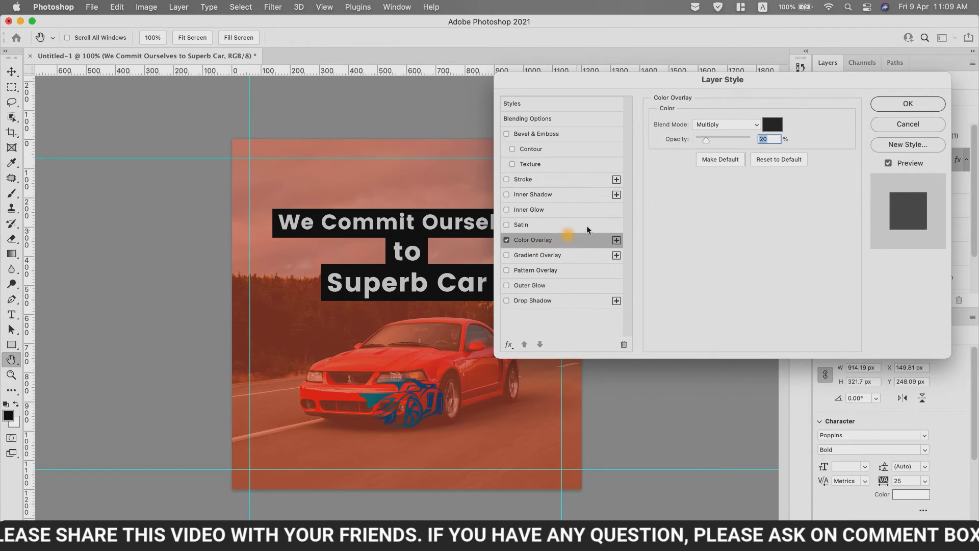
pyautogui.click(769, 124)
pyautogui.moveTo(651, 268); pyautogui.dragTo(564, 170)
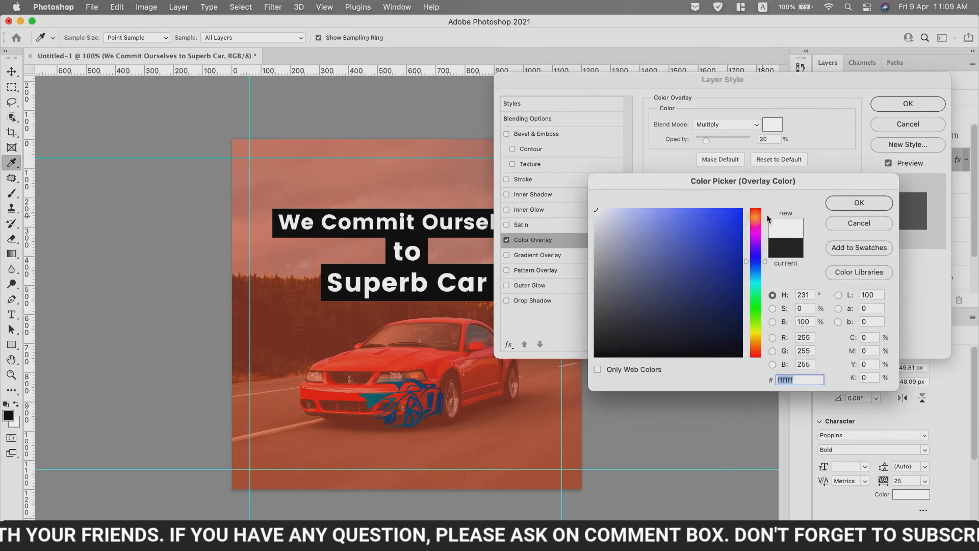
pyautogui.click(865, 201)
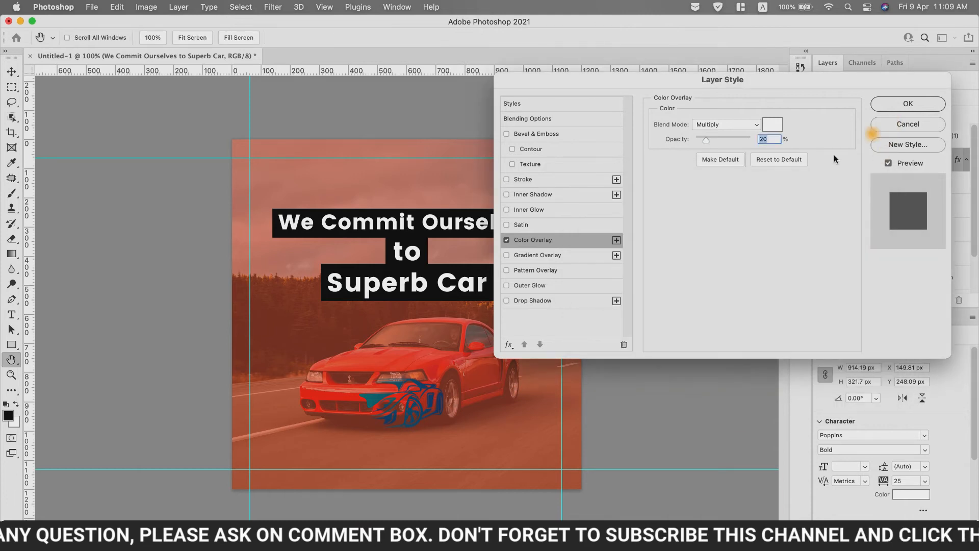
pyautogui.moveTo(698, 85); pyautogui.dragTo(529, 247)
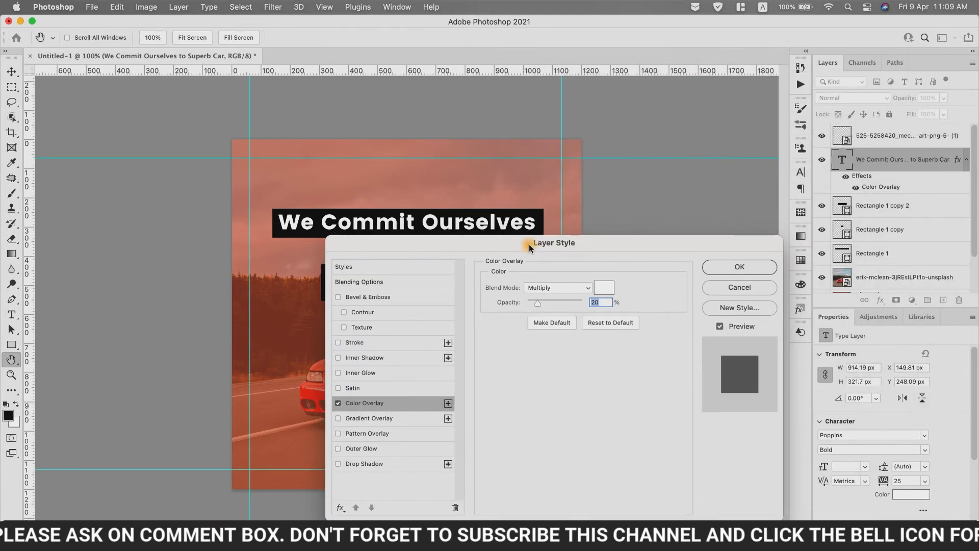
pyautogui.click(769, 289)
pyautogui.doubleClick(919, 138)
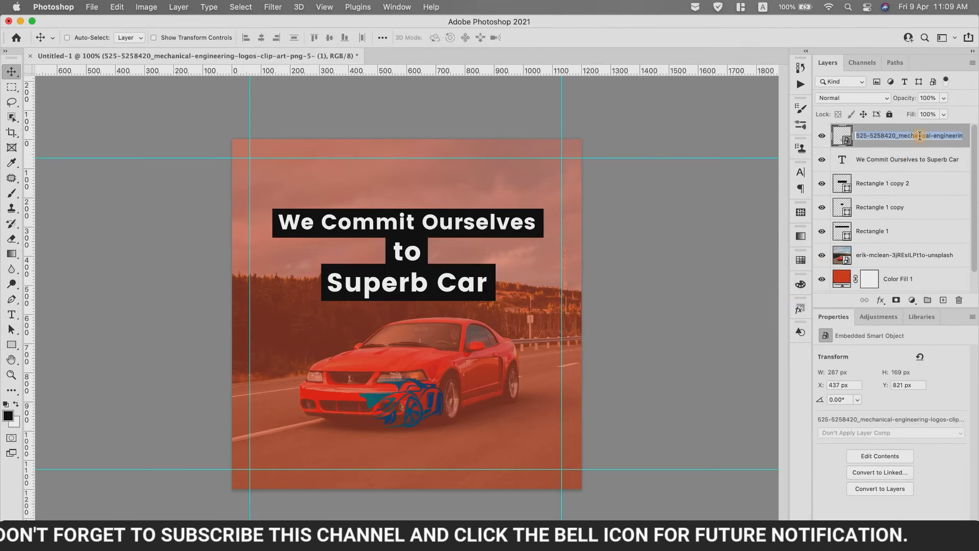
pyautogui.press('Return')
# Give the car logo layer a white (ffffff) Color Overlay with Normal blend mode and 100% opacity.
pyautogui.doubleClick(964, 139)
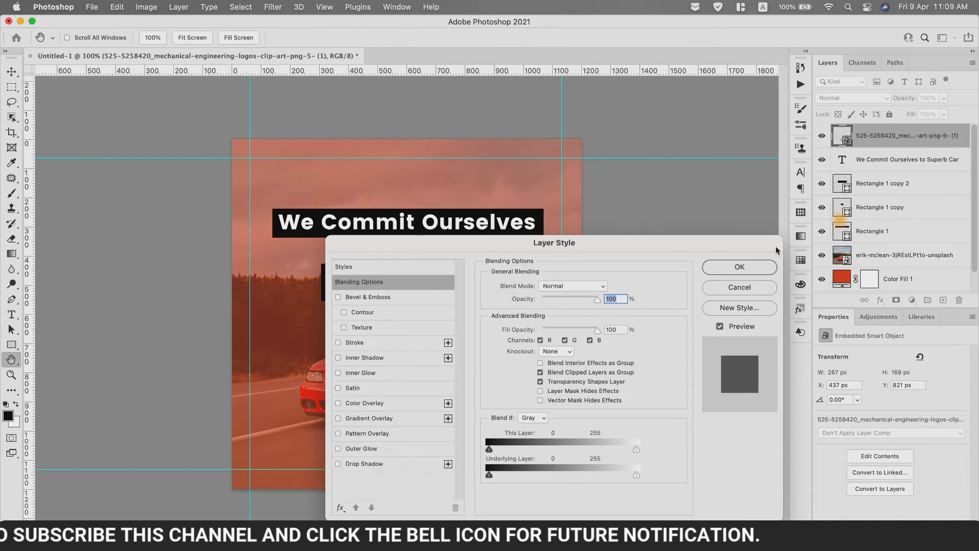
pyautogui.moveTo(586, 198); pyautogui.dragTo(676, 108)
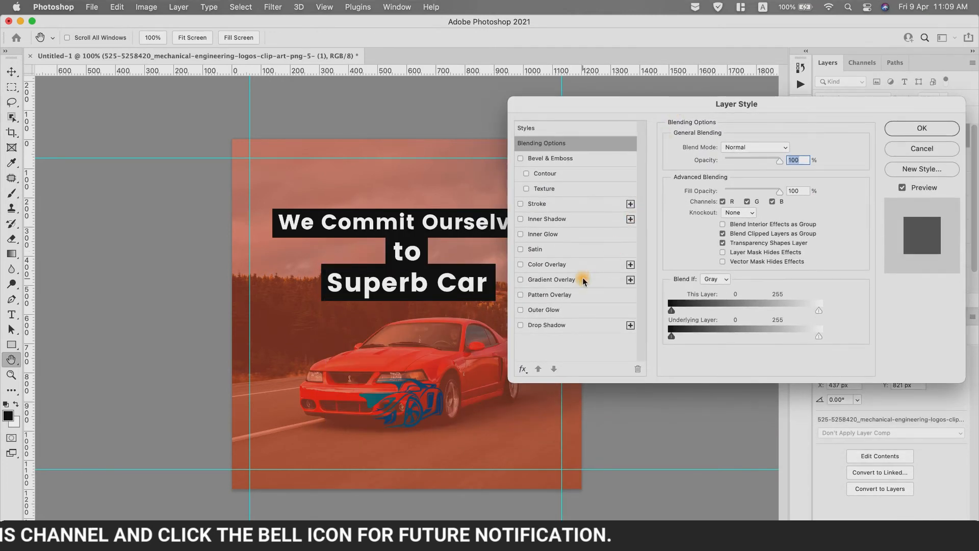
pyautogui.click(579, 263)
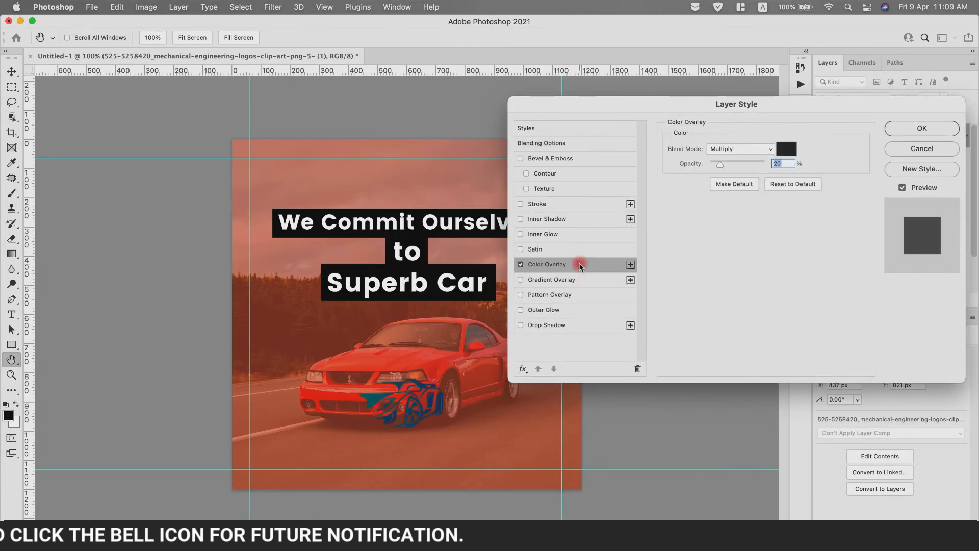
pyautogui.click(767, 150)
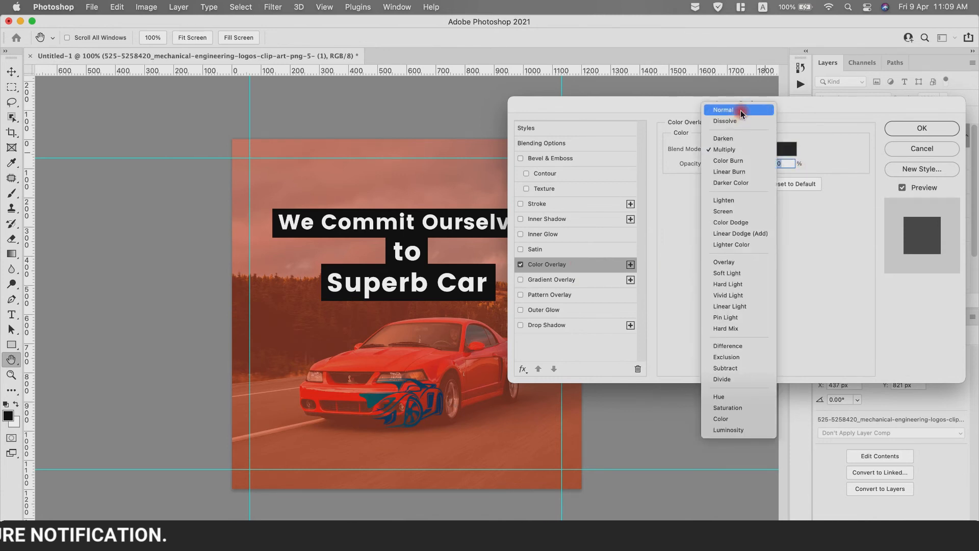
pyautogui.click(739, 111)
pyautogui.click(780, 152)
pyautogui.moveTo(600, 222); pyautogui.dragTo(564, 187)
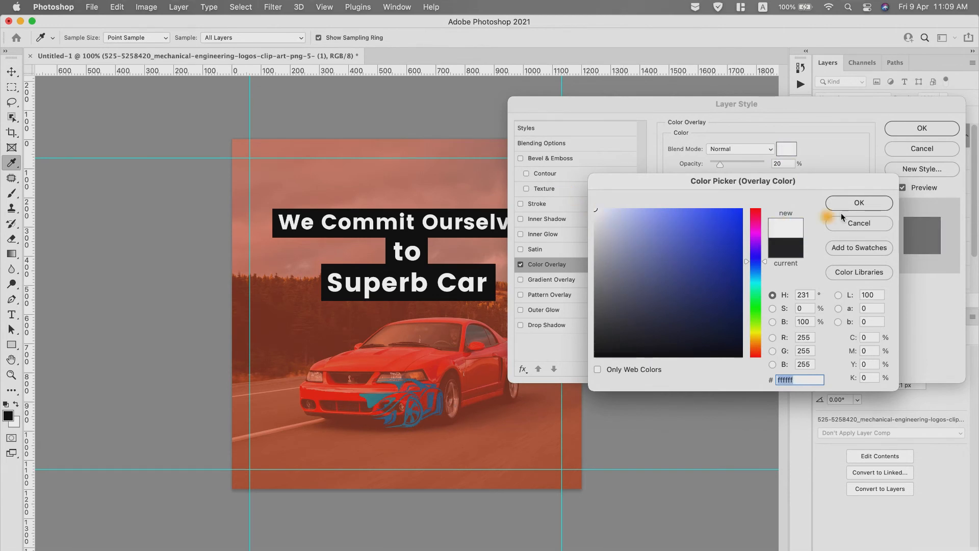
pyautogui.click(891, 203)
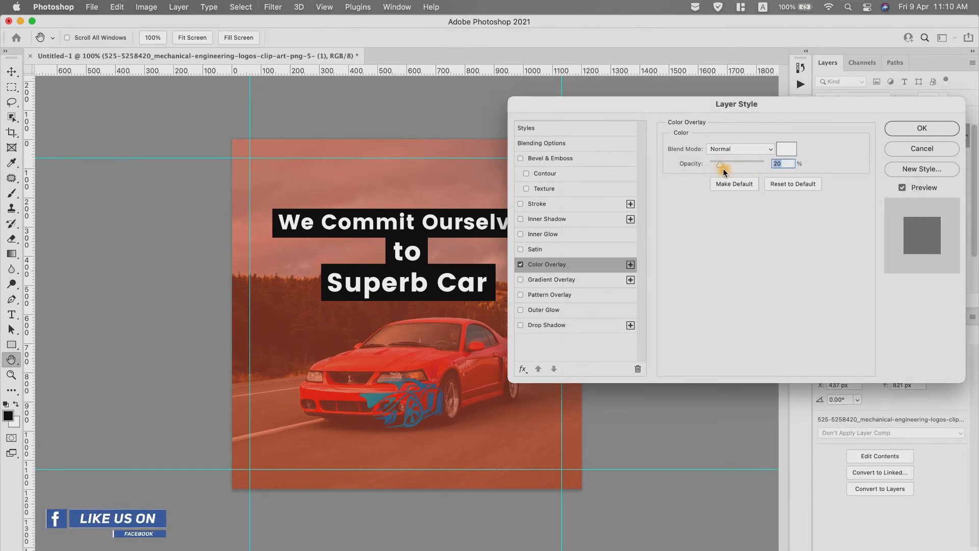
pyautogui.moveTo(721, 170); pyautogui.dragTo(780, 162)
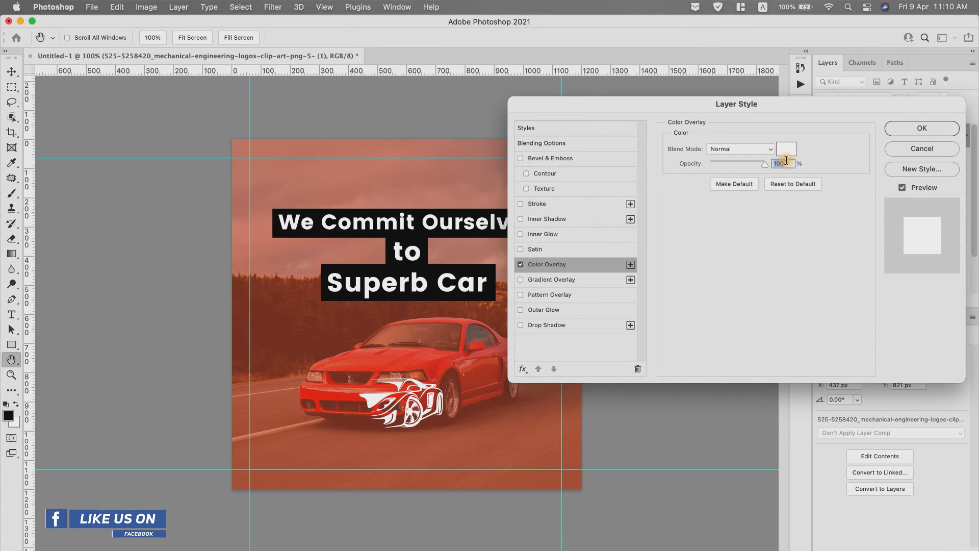
pyautogui.click(924, 128)
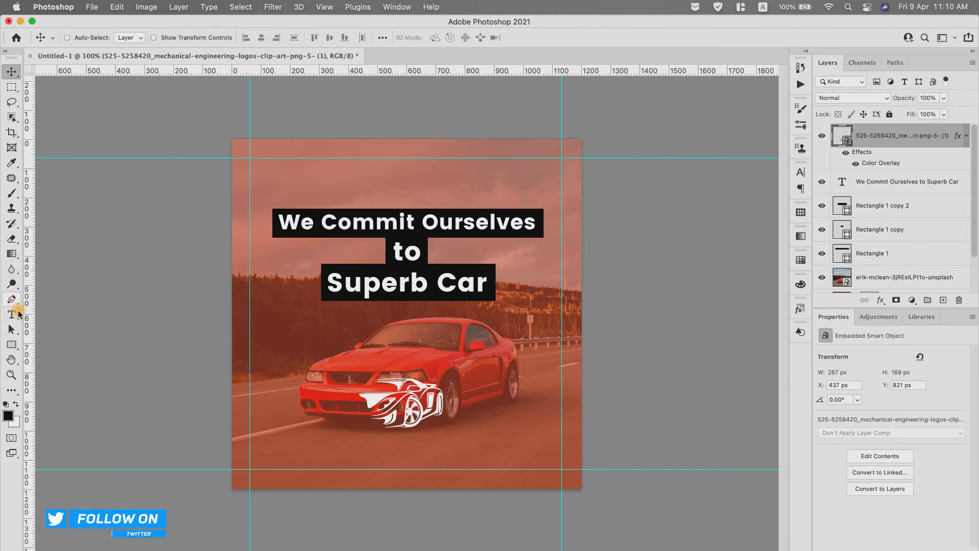
# Draw a black rectangle about 374 x 190 px over the car logo and move its layer beneath the logo layer.
pyautogui.click(11, 344)
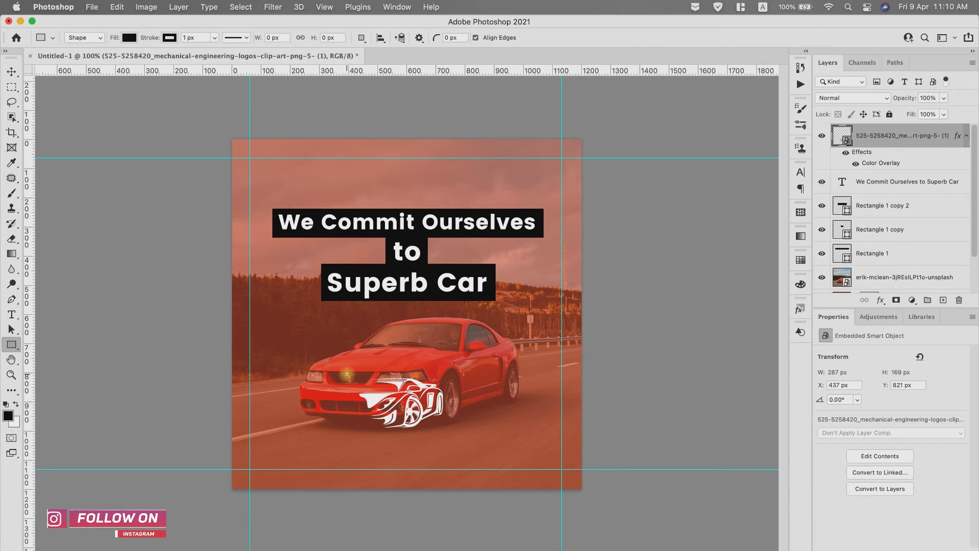
pyautogui.moveTo(350, 376); pyautogui.dragTo(458, 431)
pyautogui.moveTo(891, 134); pyautogui.dragTo(891, 193)
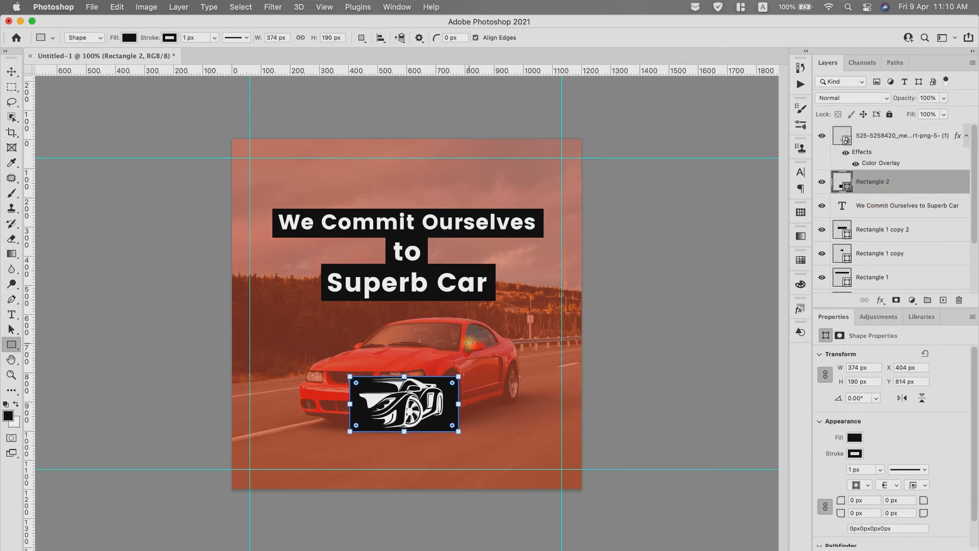
# Center the car logo horizontally and vertically on the black rectangle behind it.
pyautogui.click(12, 73)
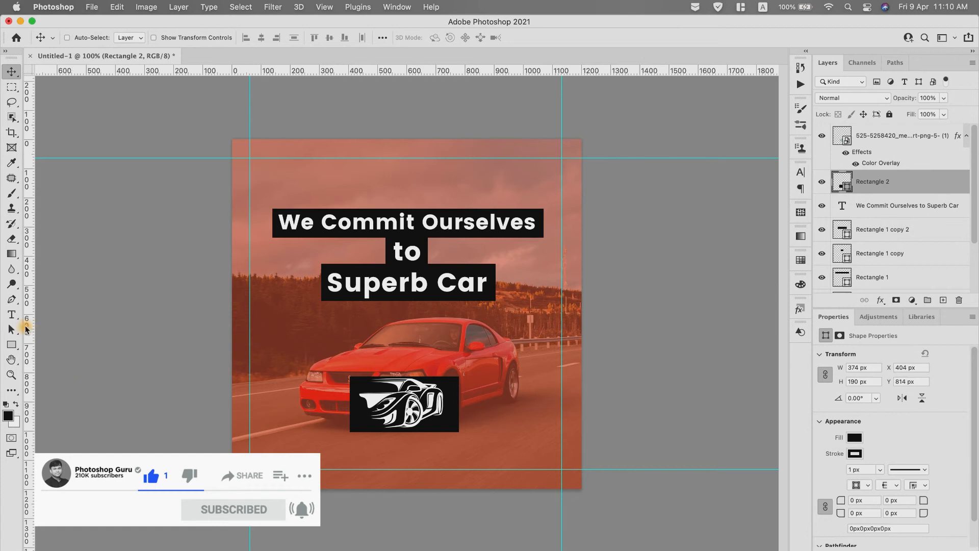
pyautogui.keyDown('shift'); pyautogui.click(911, 143); pyautogui.keyUp('shift')
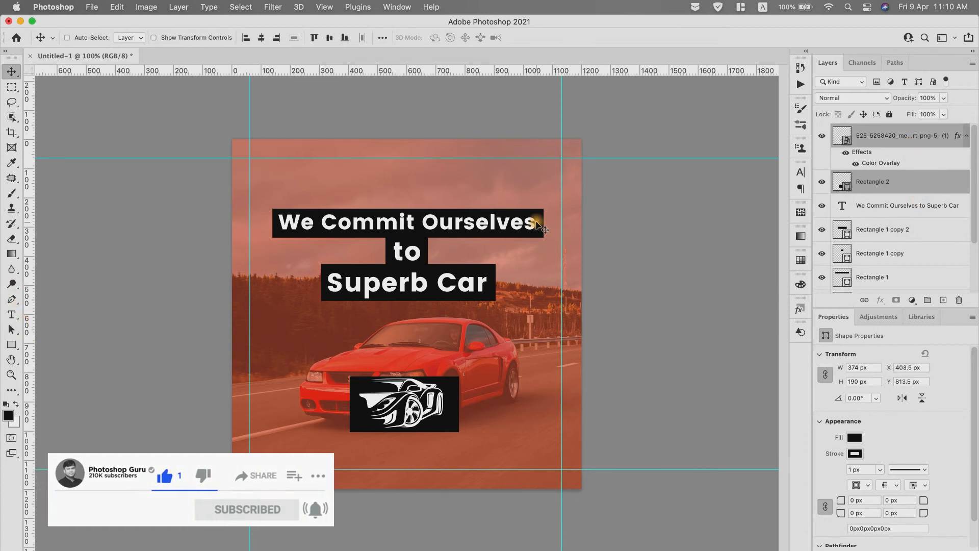
pyautogui.click(261, 37)
pyautogui.click(327, 40)
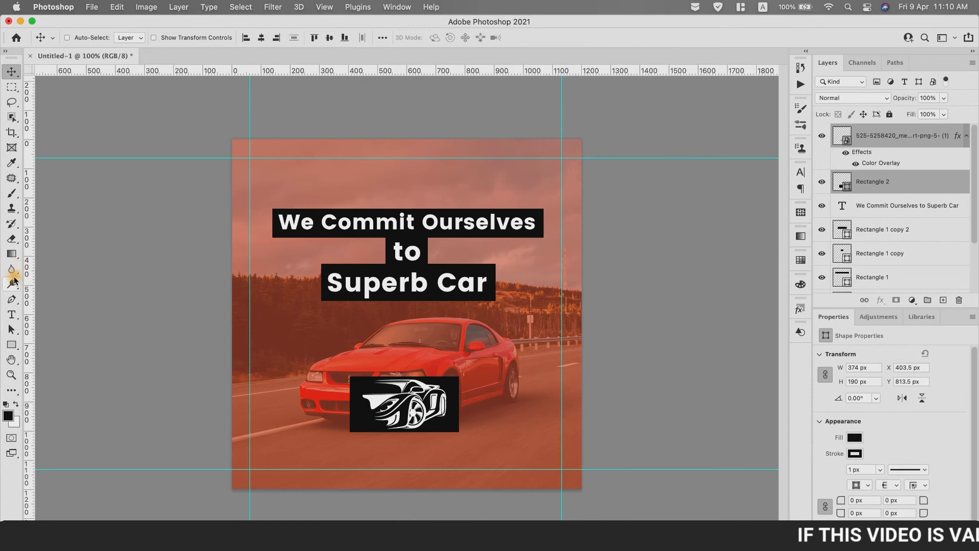
# Add the text "Galaxy" in white Poppins Bold, 89 pt, near the lower edge of the logo box.
pyautogui.click(12, 314)
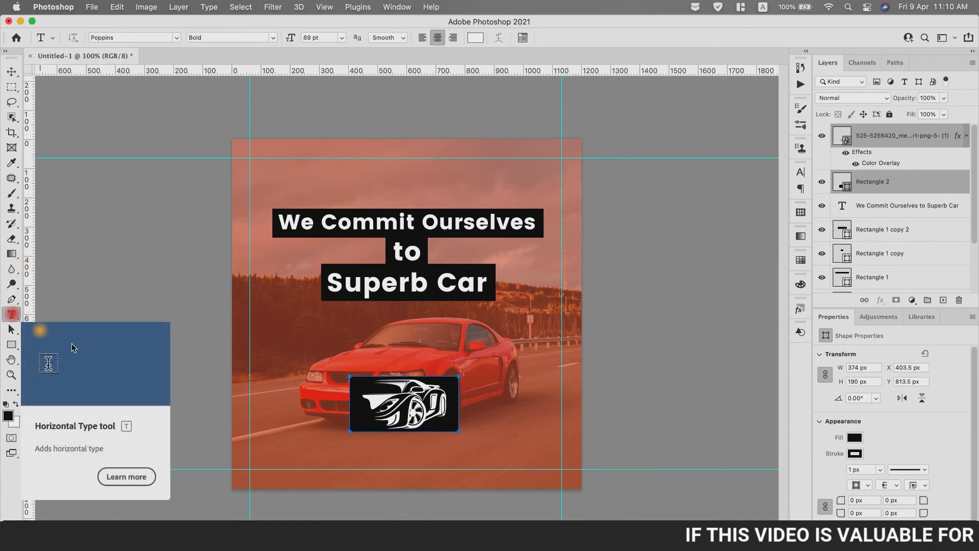
pyautogui.click(356, 442)
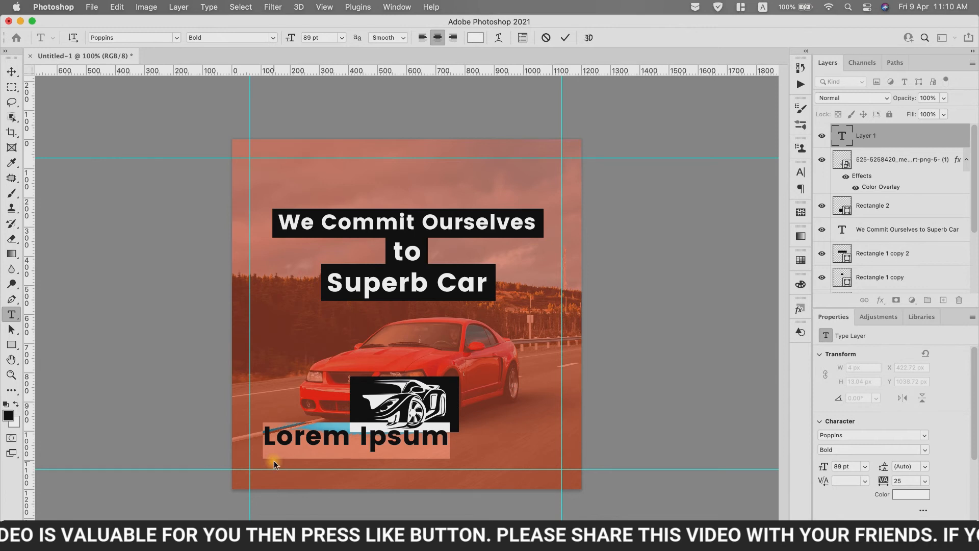
pyautogui.write('C')
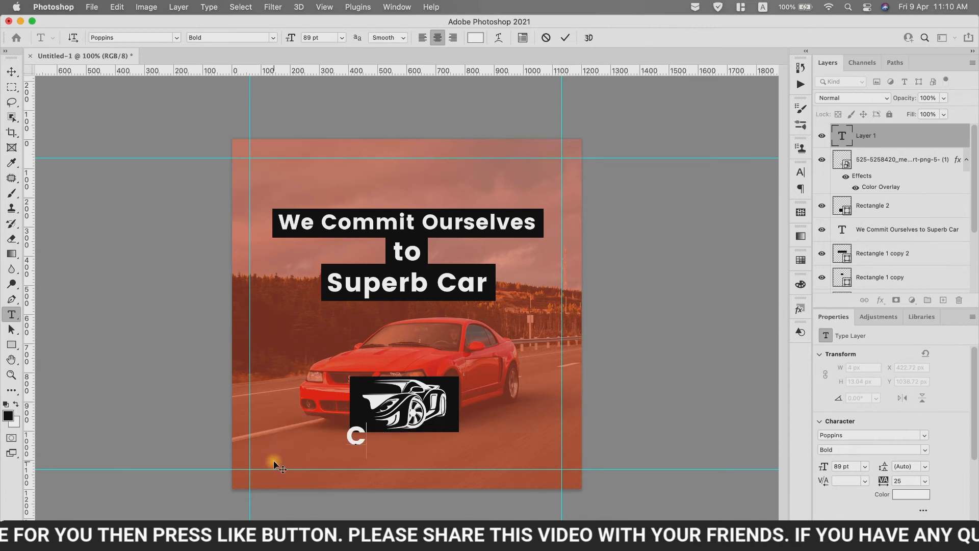
pyautogui.press('BackSpace')
pyautogui.write('Gala')
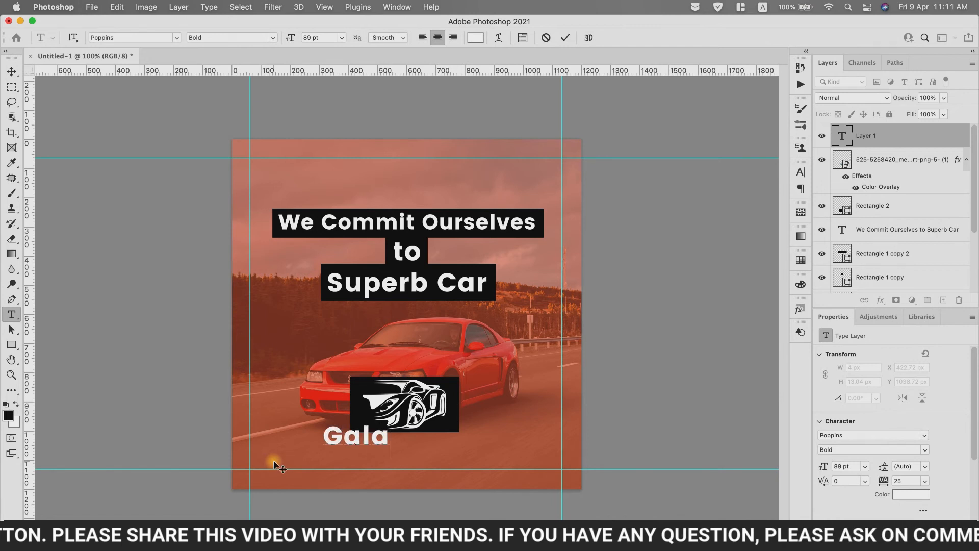
pyautogui.write('xy')
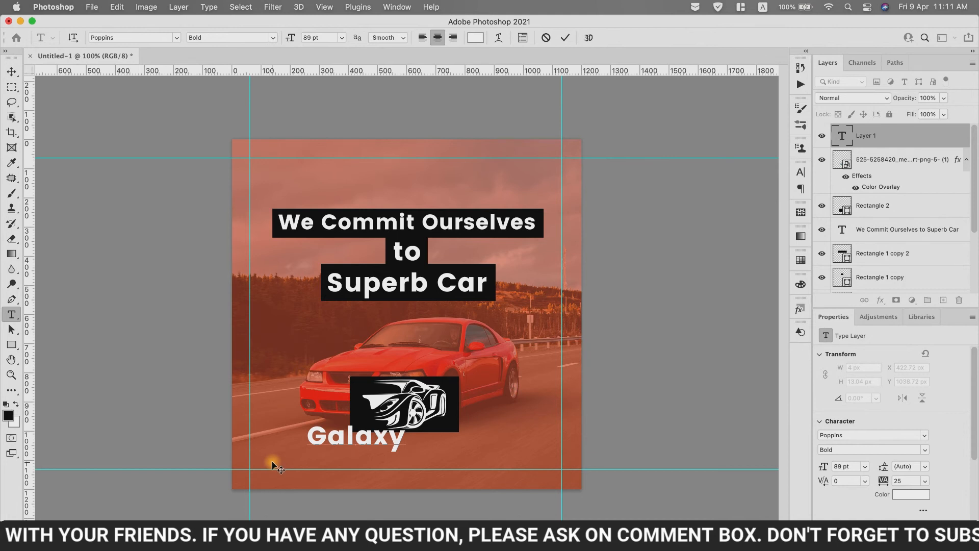
# Place the "Galaxy" text just below the logo box and scale it to 68.18%, centered under the box.
pyautogui.click(12, 73)
pyautogui.moveTo(350, 438); pyautogui.dragTo(393, 440)
pyautogui.press('super+t')
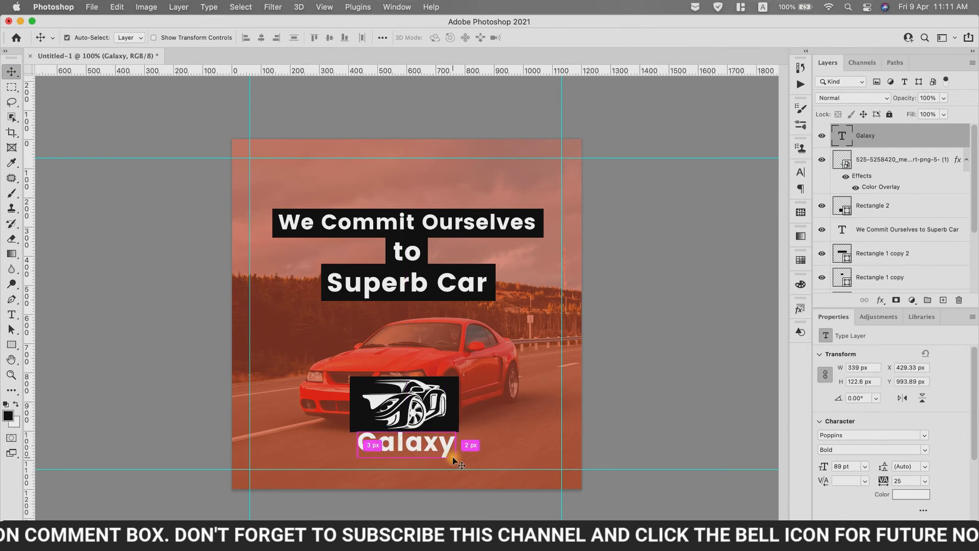
pyautogui.moveTo(456, 463); pyautogui.dragTo(401, 441)
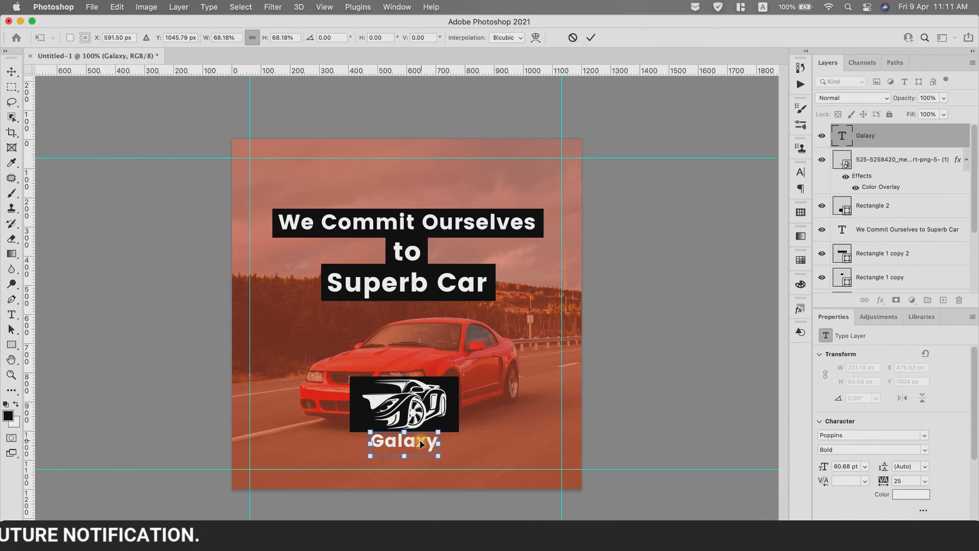
pyautogui.moveTo(414, 444); pyautogui.dragTo(416, 444)
pyautogui.click(590, 40)
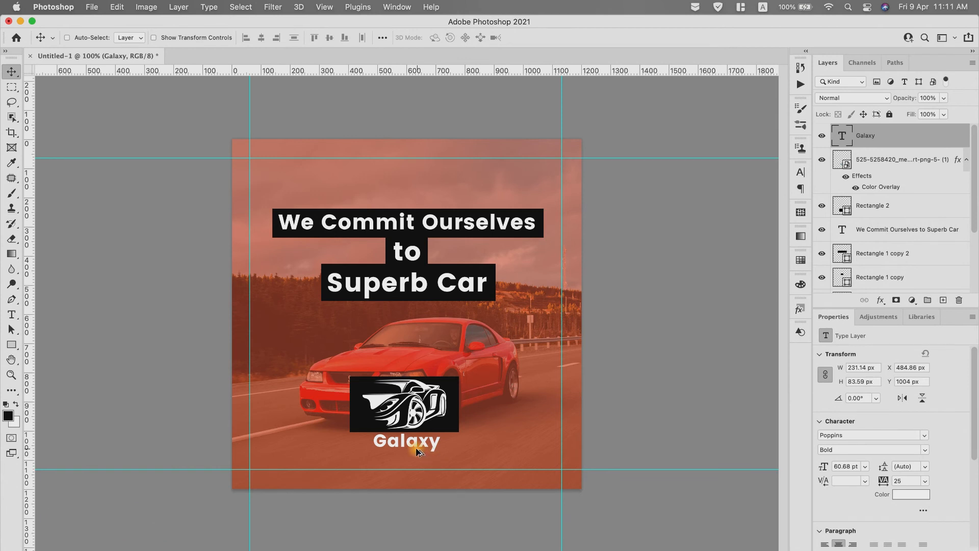
# Duplicate the "Galaxy" text just below itself and change the copy's wording to "Cars".
pyautogui.moveTo(413, 447); pyautogui.dragTo(412, 460)
pyautogui.doubleClick(401, 461)
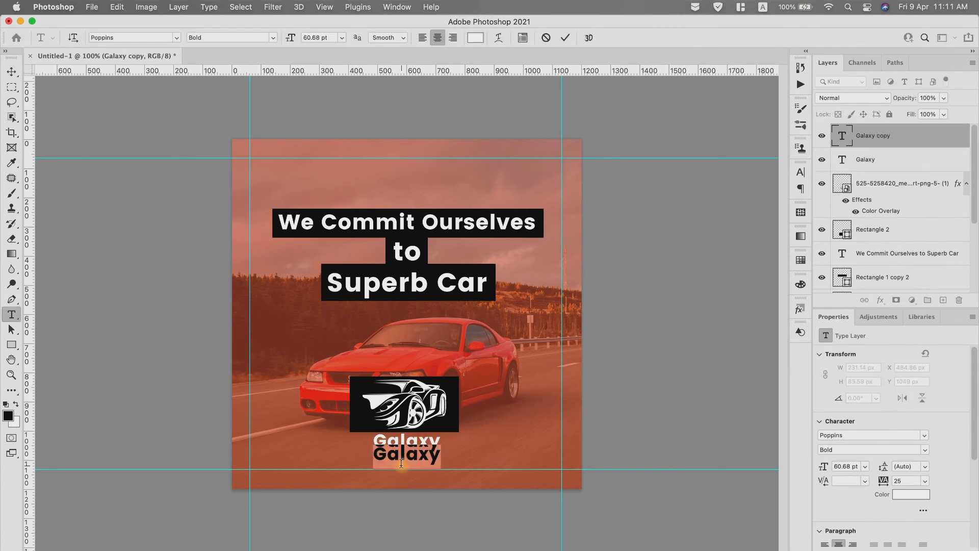
pyautogui.write('Cars')
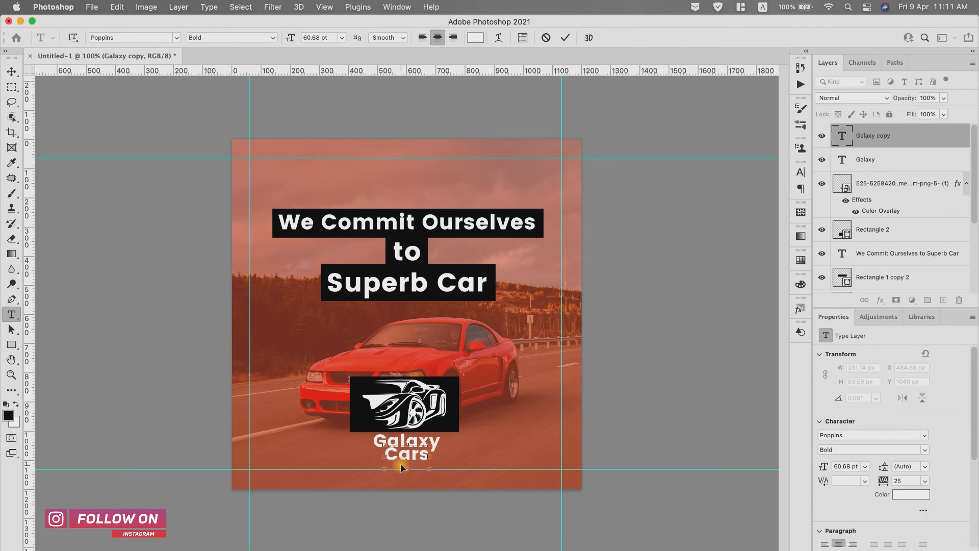
# Set the "Cars" text to Playfair Display Italic at 41 pt.
pyautogui.doubleClick(401, 461)
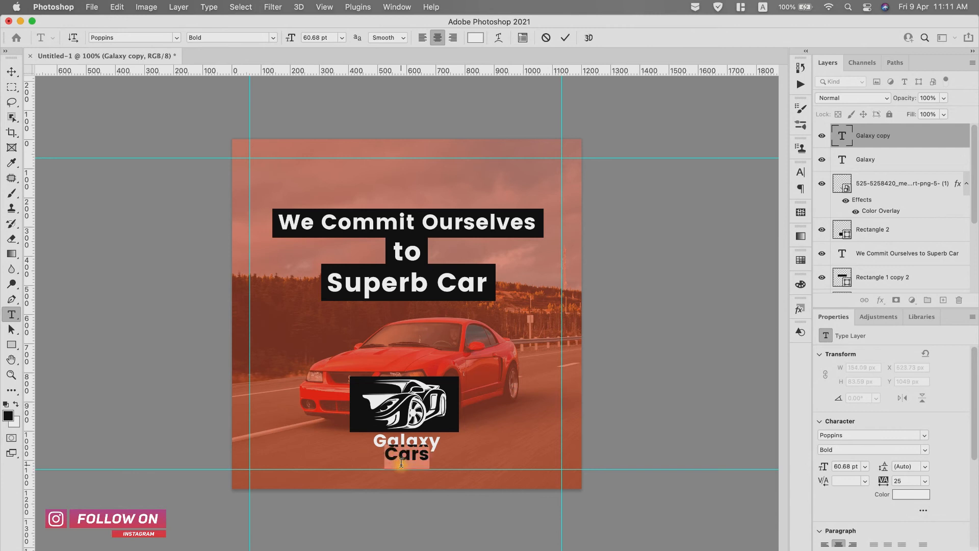
pyautogui.click(178, 37)
pyautogui.scroll(-5, 194, 413)
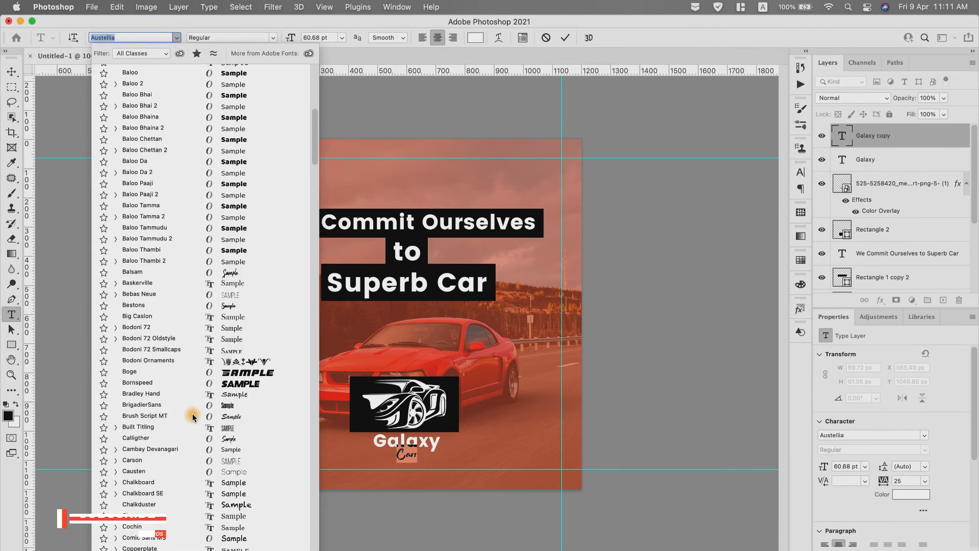
pyautogui.scroll(-20, 194, 415)
pyautogui.scroll(-20, 194, 416)
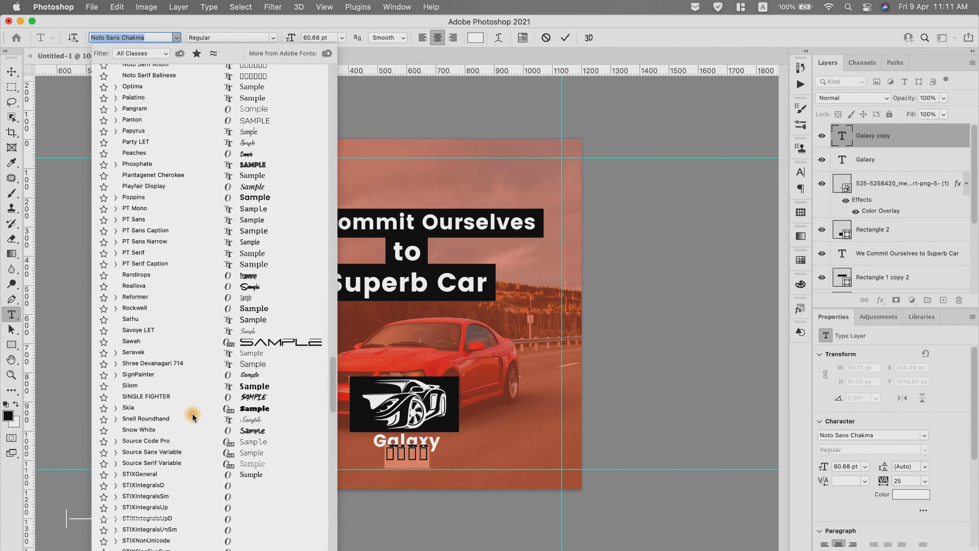
pyautogui.scroll(3, 193, 415)
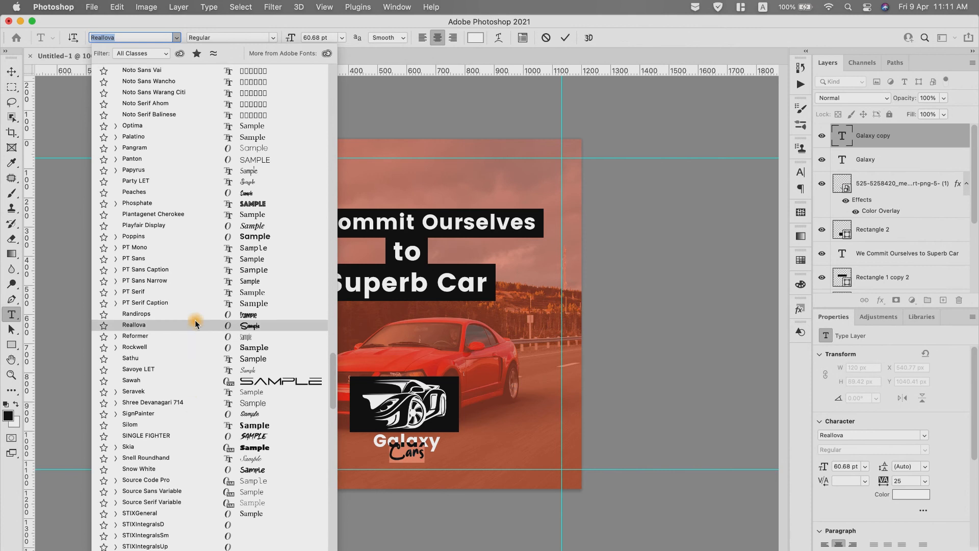
pyautogui.scroll(3, 195, 320)
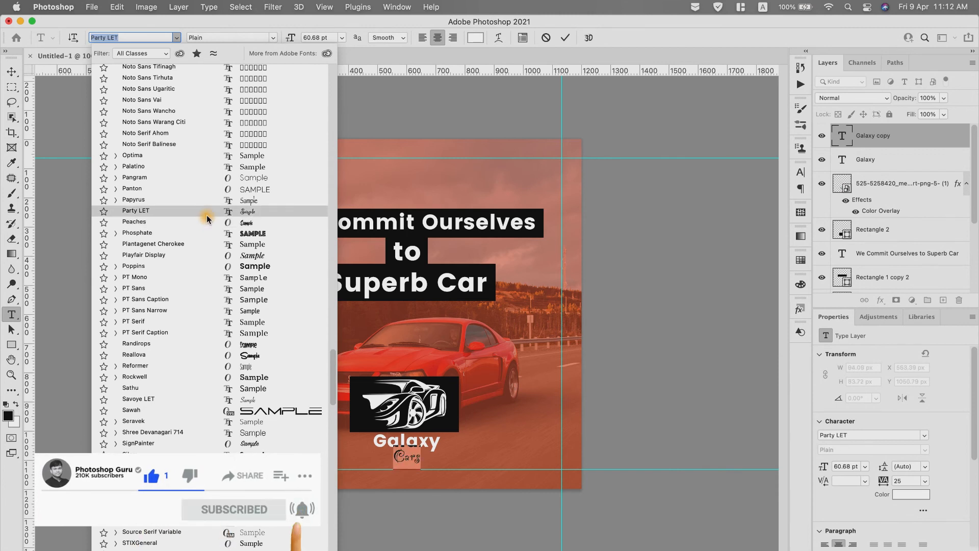
pyautogui.click(198, 256)
pyautogui.moveTo(288, 41); pyautogui.dragTo(278, 41)
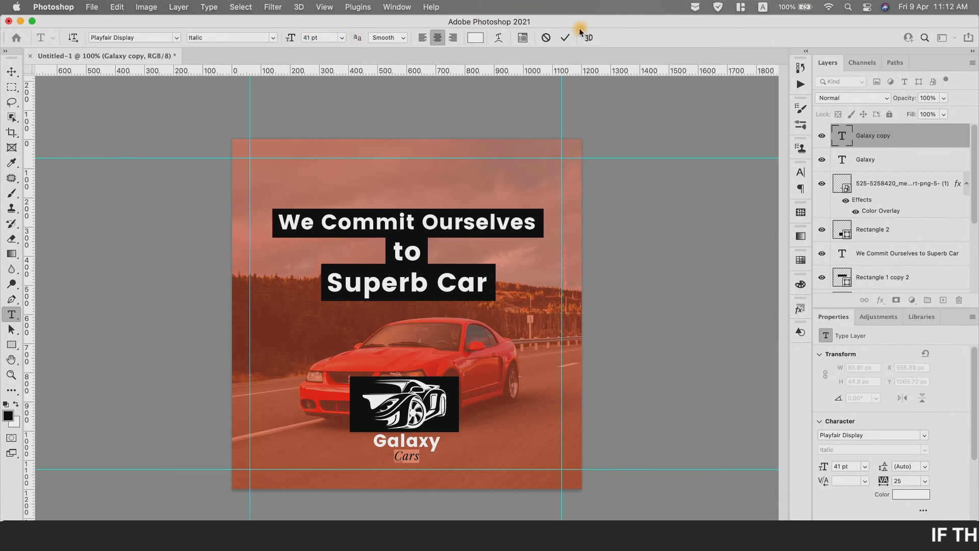
# Apply the pending text edit on the "Cars" layer.
pyautogui.click(563, 38)
pyautogui.press('v')
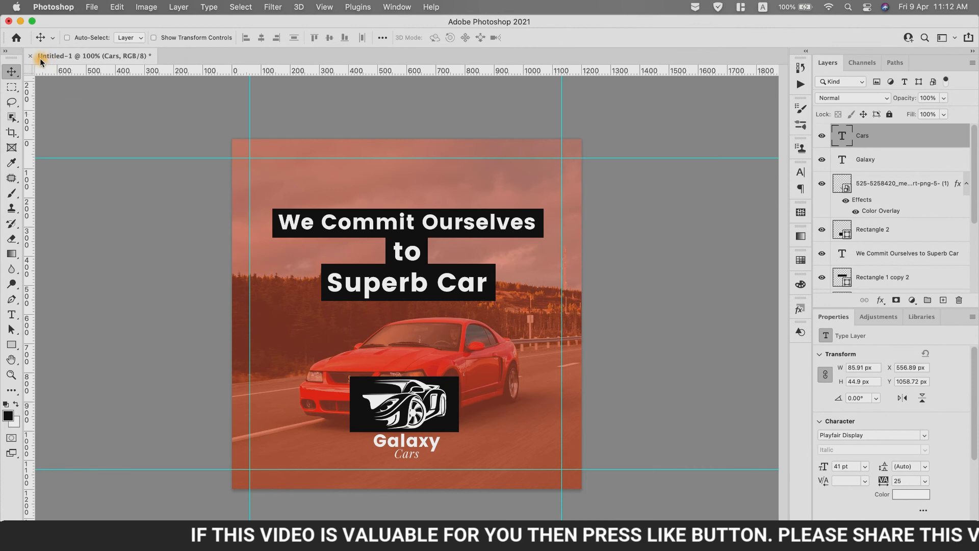
pyautogui.click(15, 346)
pyautogui.rightClick(14, 346)
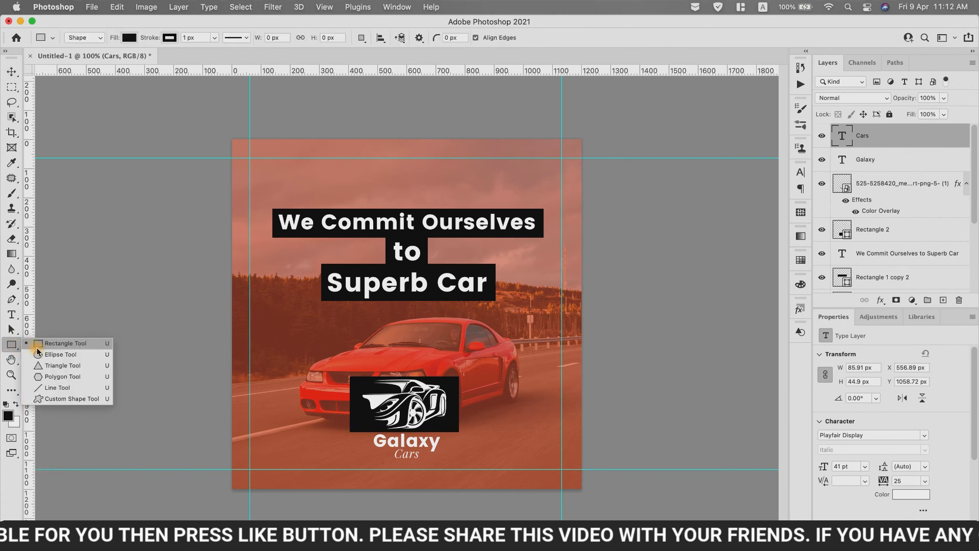
pyautogui.click(71, 399)
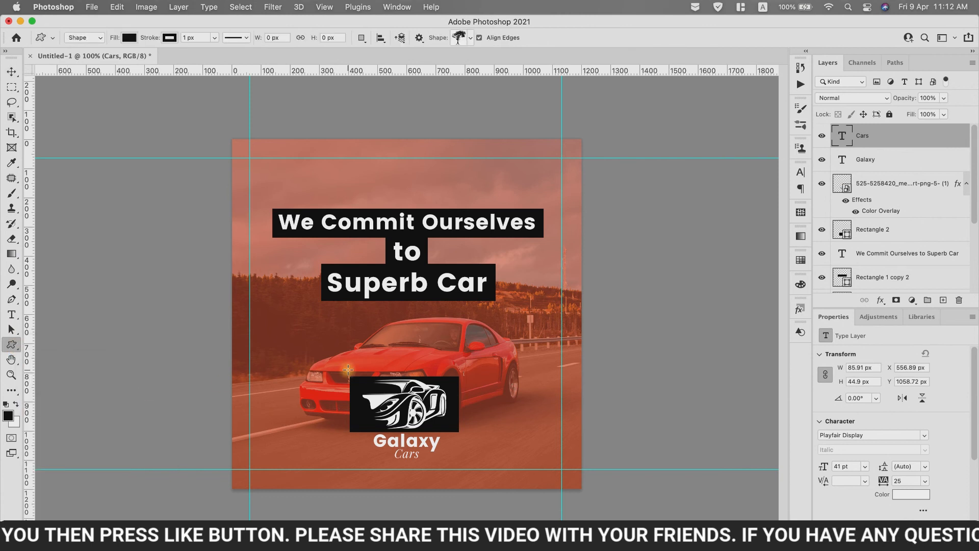
pyautogui.click(471, 42)
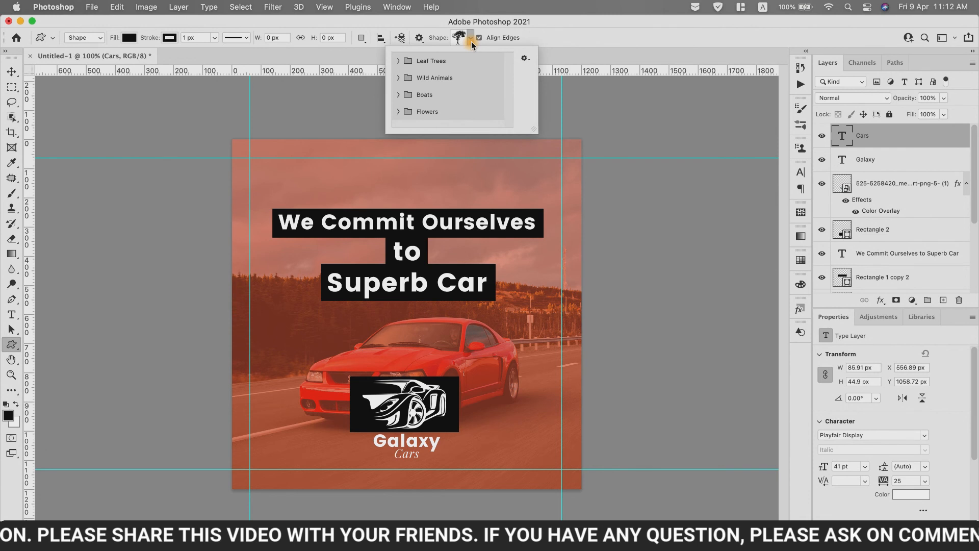
pyautogui.click(471, 41)
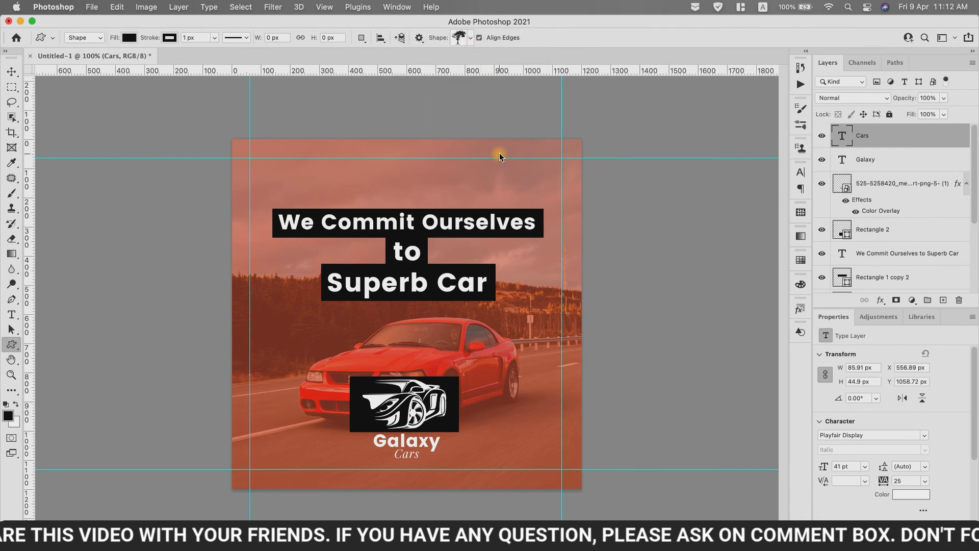
# Draw a 1071 x 1069 px rectangle with no fill along the four guides, framing the design.
pyautogui.rightClick(19, 347)
pyautogui.click(56, 338)
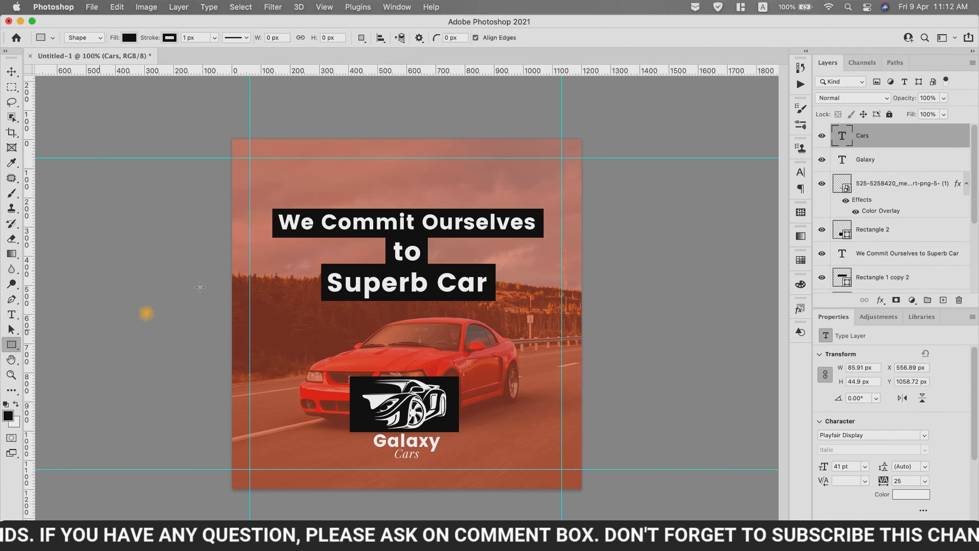
pyautogui.click(168, 38)
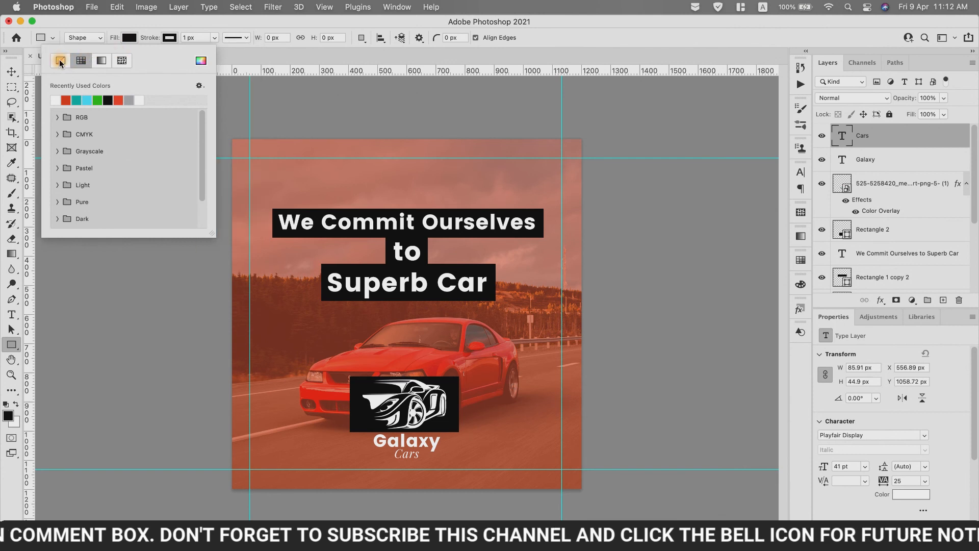
pyautogui.click(59, 60)
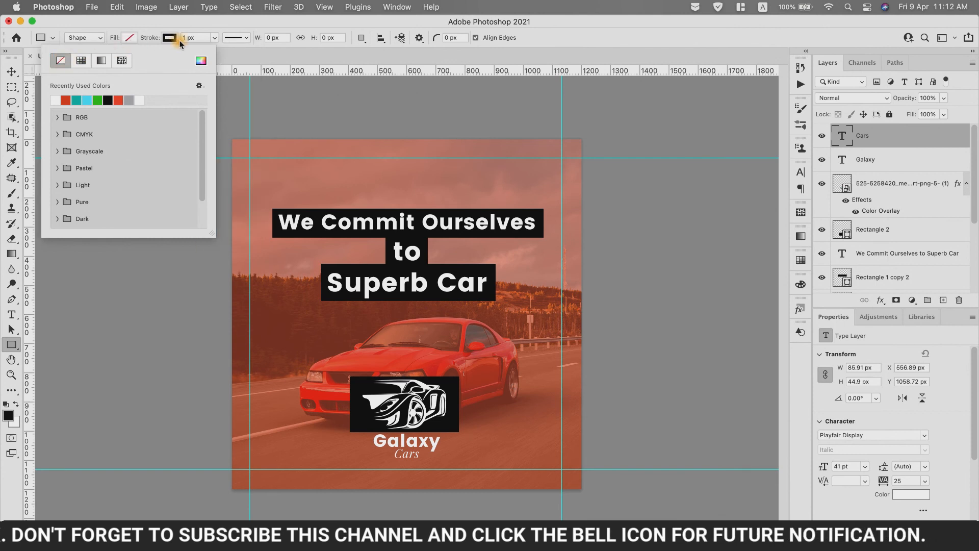
pyautogui.click(250, 159)
pyautogui.moveTo(250, 158); pyautogui.dragTo(562, 468)
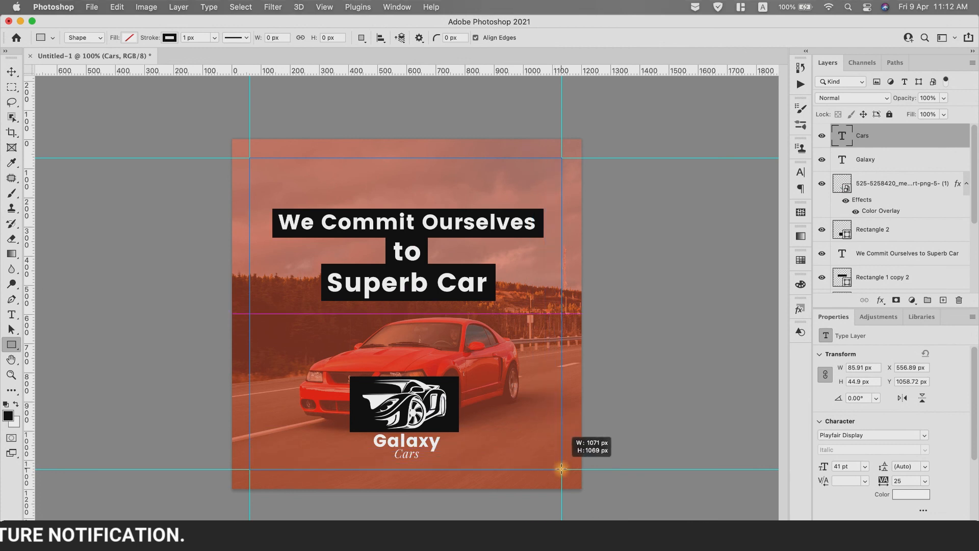
pyautogui.moveTo(561, 468); pyautogui.dragTo(561, 468)
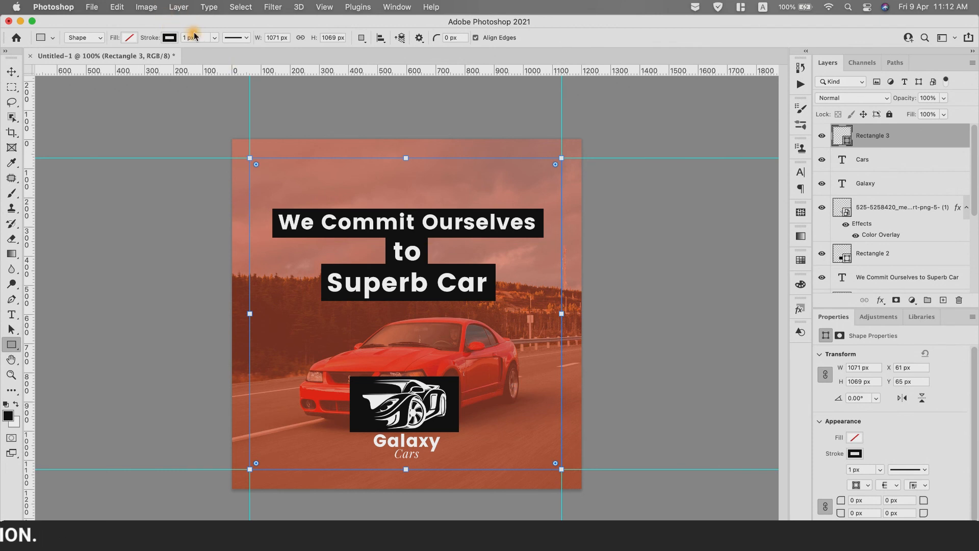
# Set the frame rectangle's stroke width to 5.71 px and its stroke color to white.
pyautogui.click(214, 39)
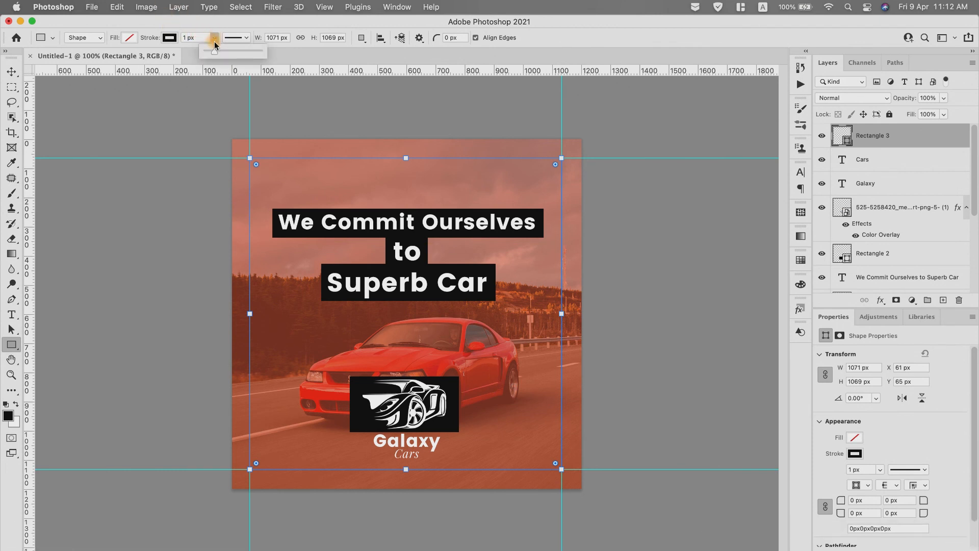
pyautogui.moveTo(217, 51); pyautogui.dragTo(218, 50)
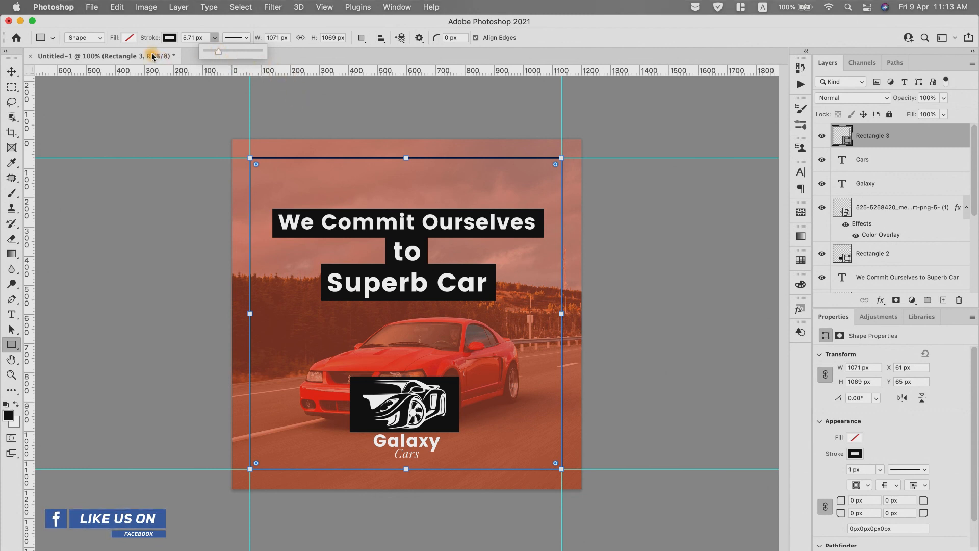
pyautogui.click(169, 37)
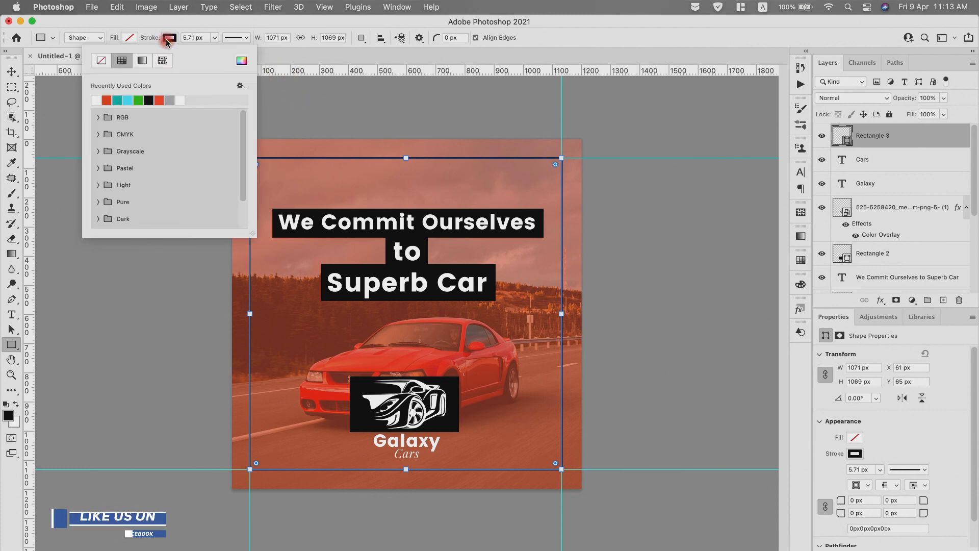
pyautogui.click(97, 100)
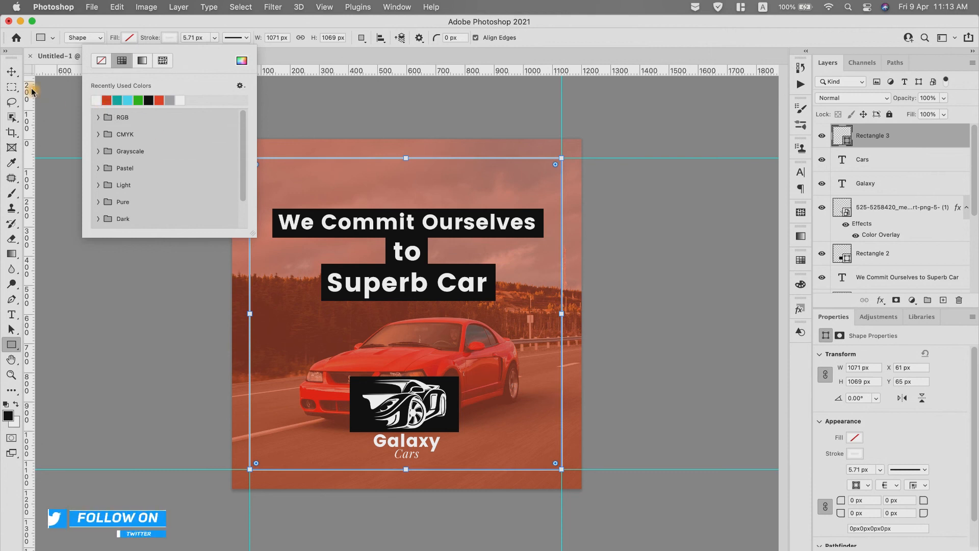
pyautogui.click(15, 75)
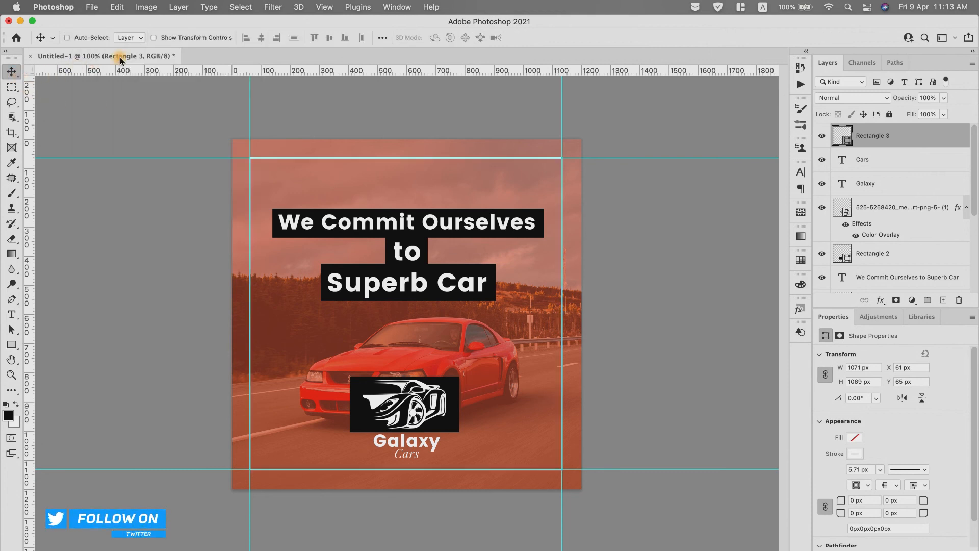
# Change the frame rectangle's stroke to the dashed line style and clear all guides from the document.
pyautogui.click(11, 345)
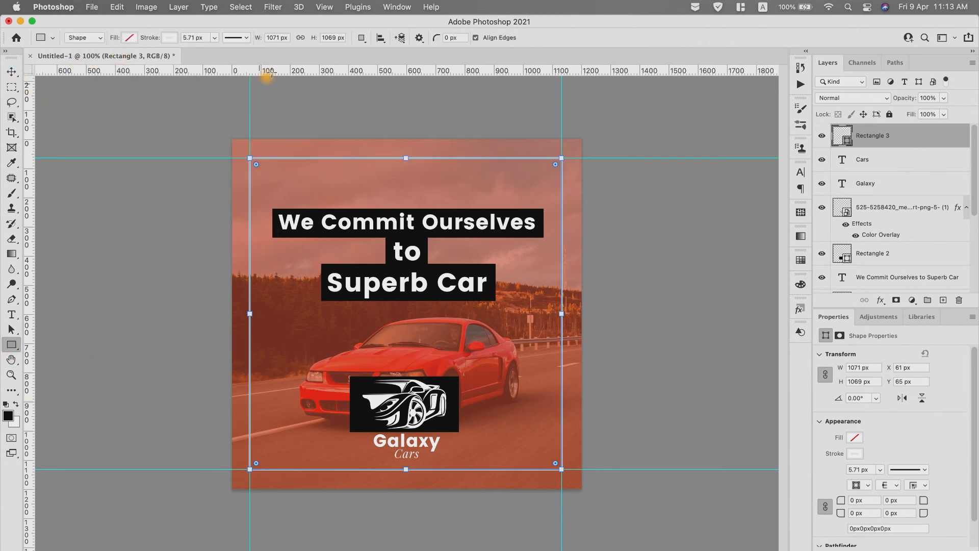
pyautogui.click(248, 40)
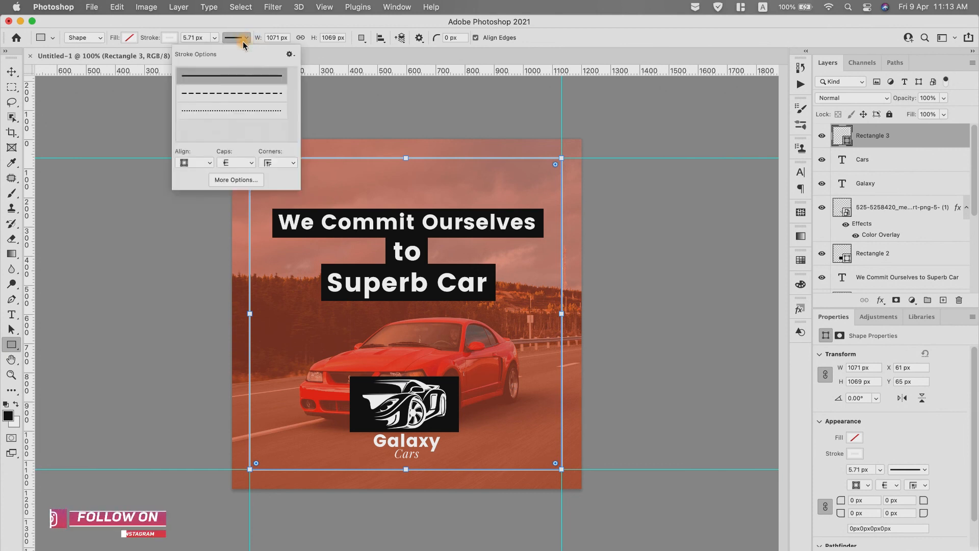
pyautogui.click(240, 95)
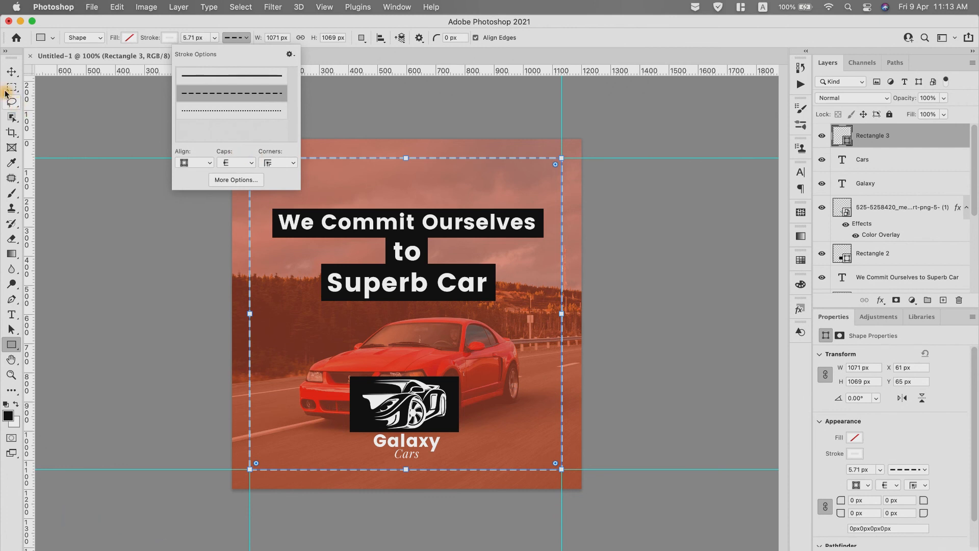
pyautogui.click(9, 75)
pyautogui.click(324, 7)
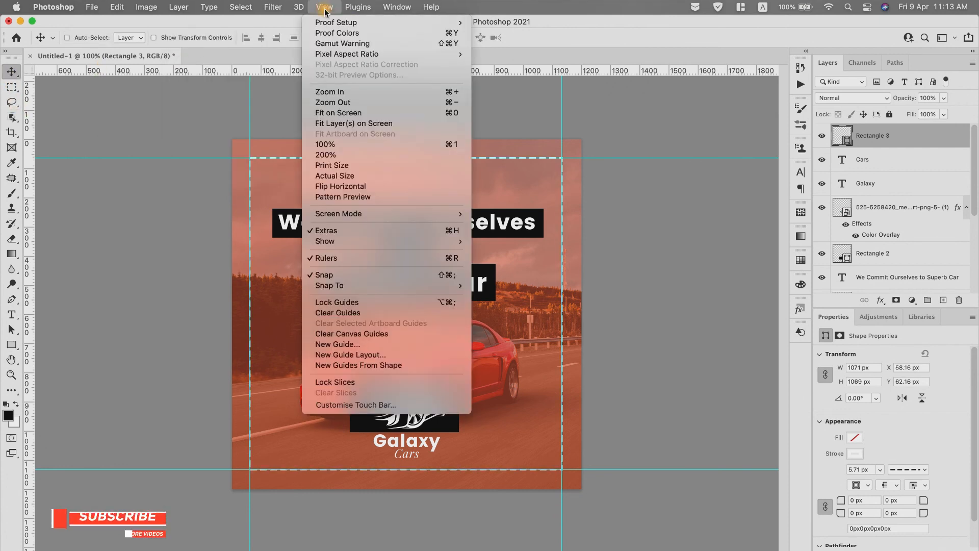
pyautogui.click(345, 313)
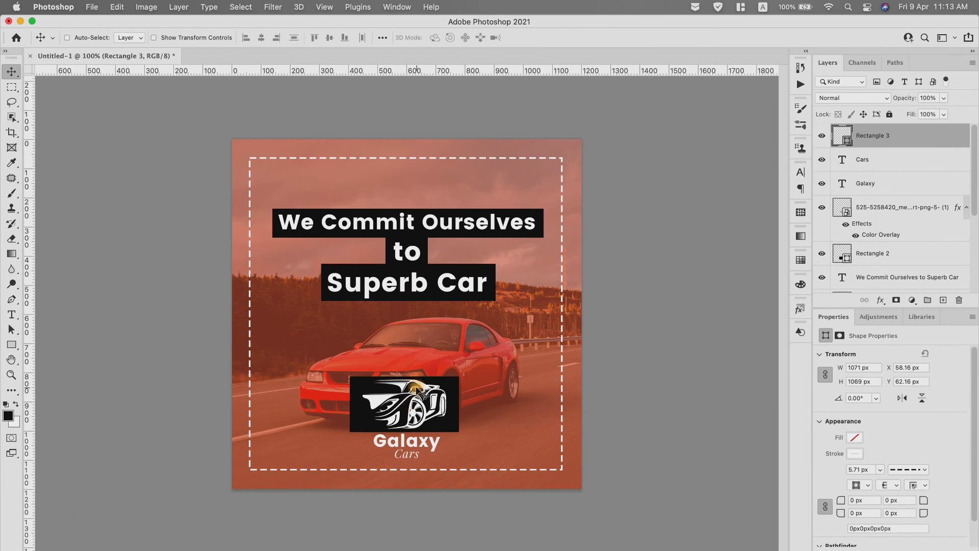
# Save the document to the Desktop in Photoshop format as "Car Rectangle Ad" with Maximize Compatibility on.
pyautogui.click(90, 9)
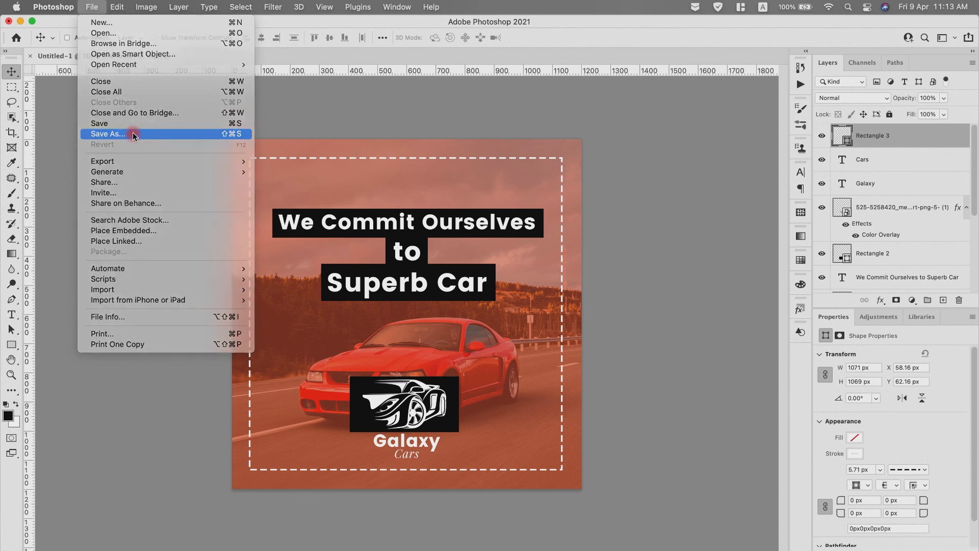
pyautogui.click(133, 135)
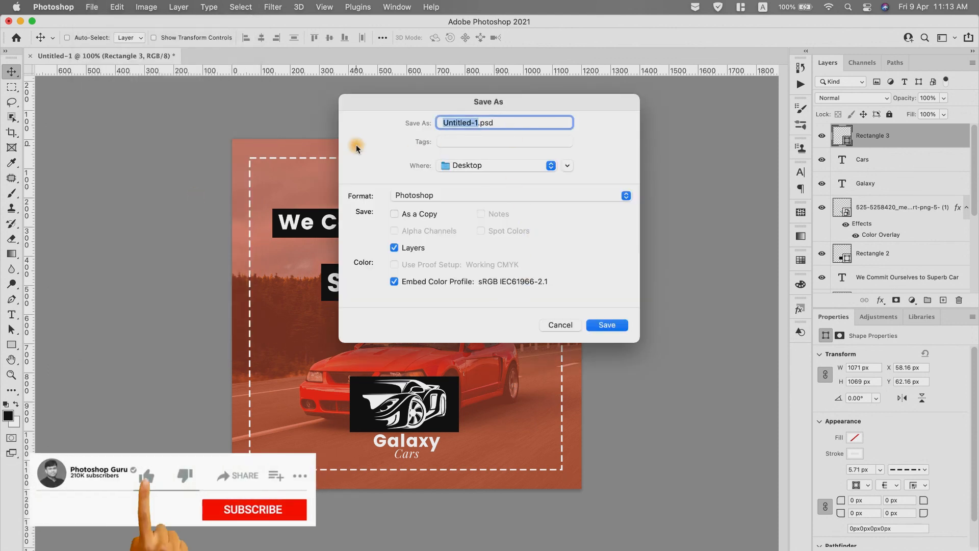
pyautogui.write('Ca')
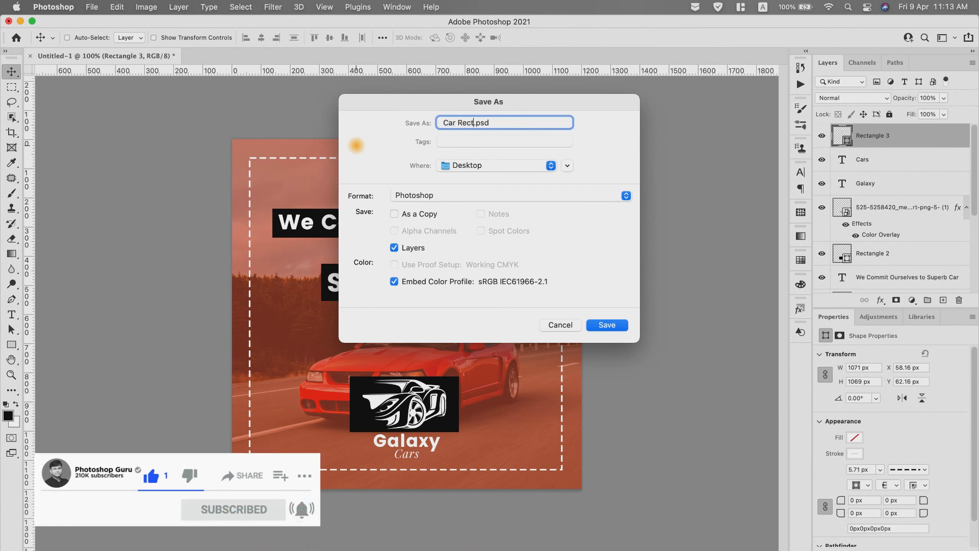
pyautogui.write('r Rectangle Ad')
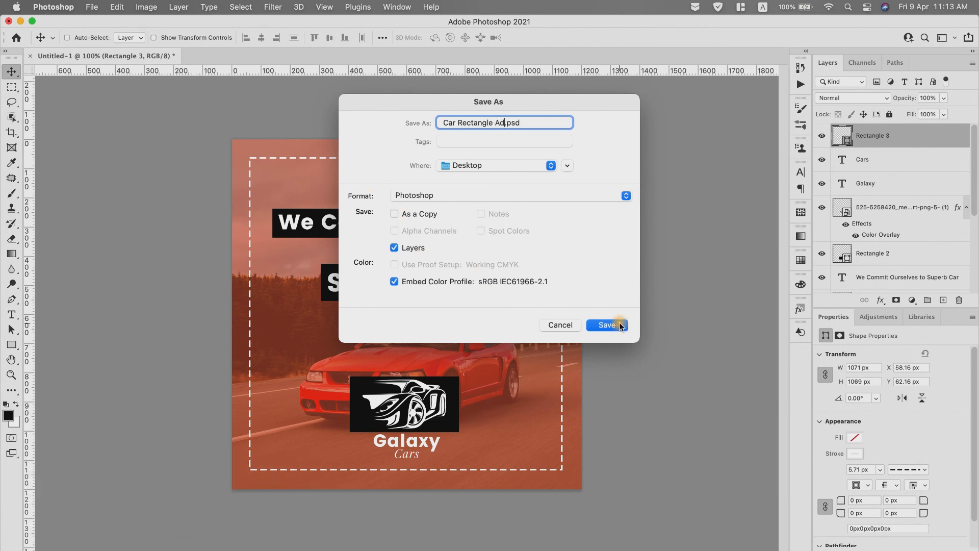
pyautogui.click(607, 325)
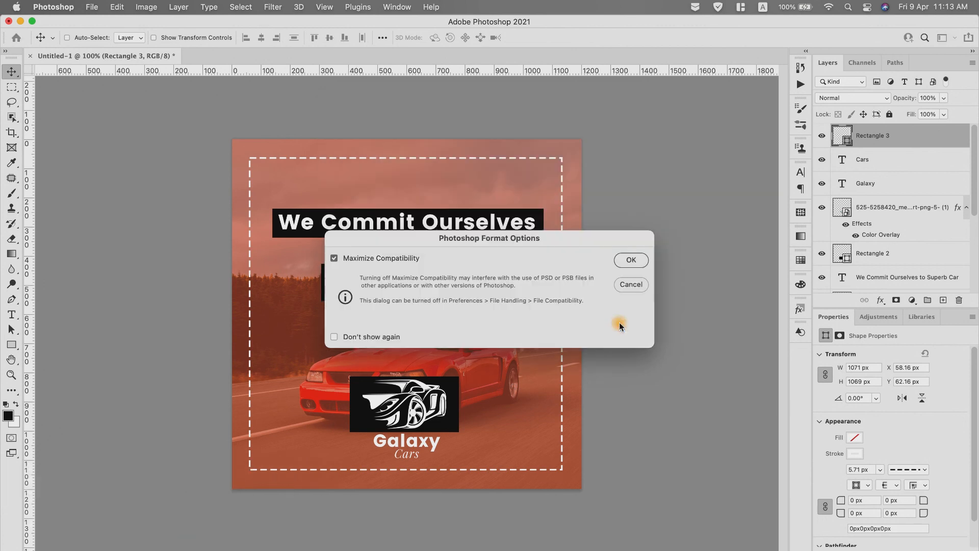
pyautogui.click(631, 260)
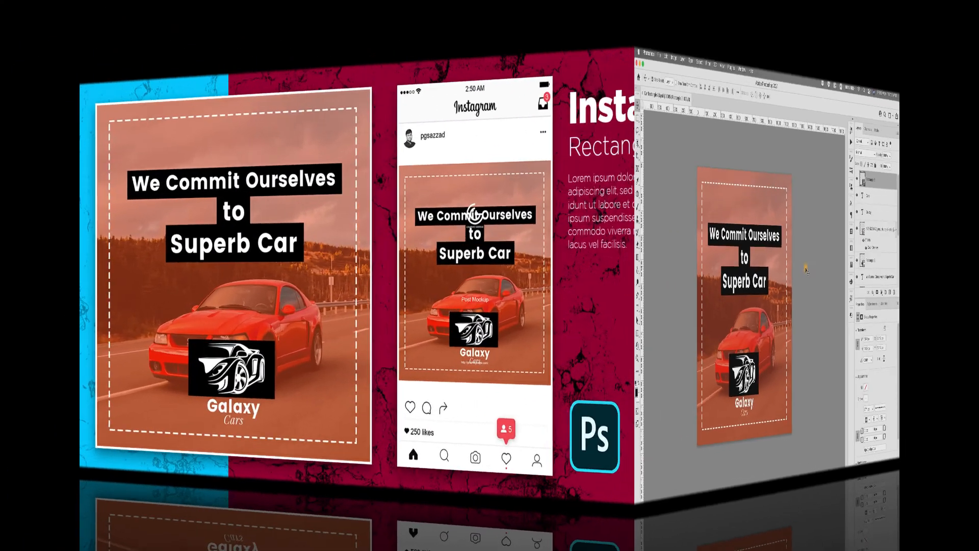